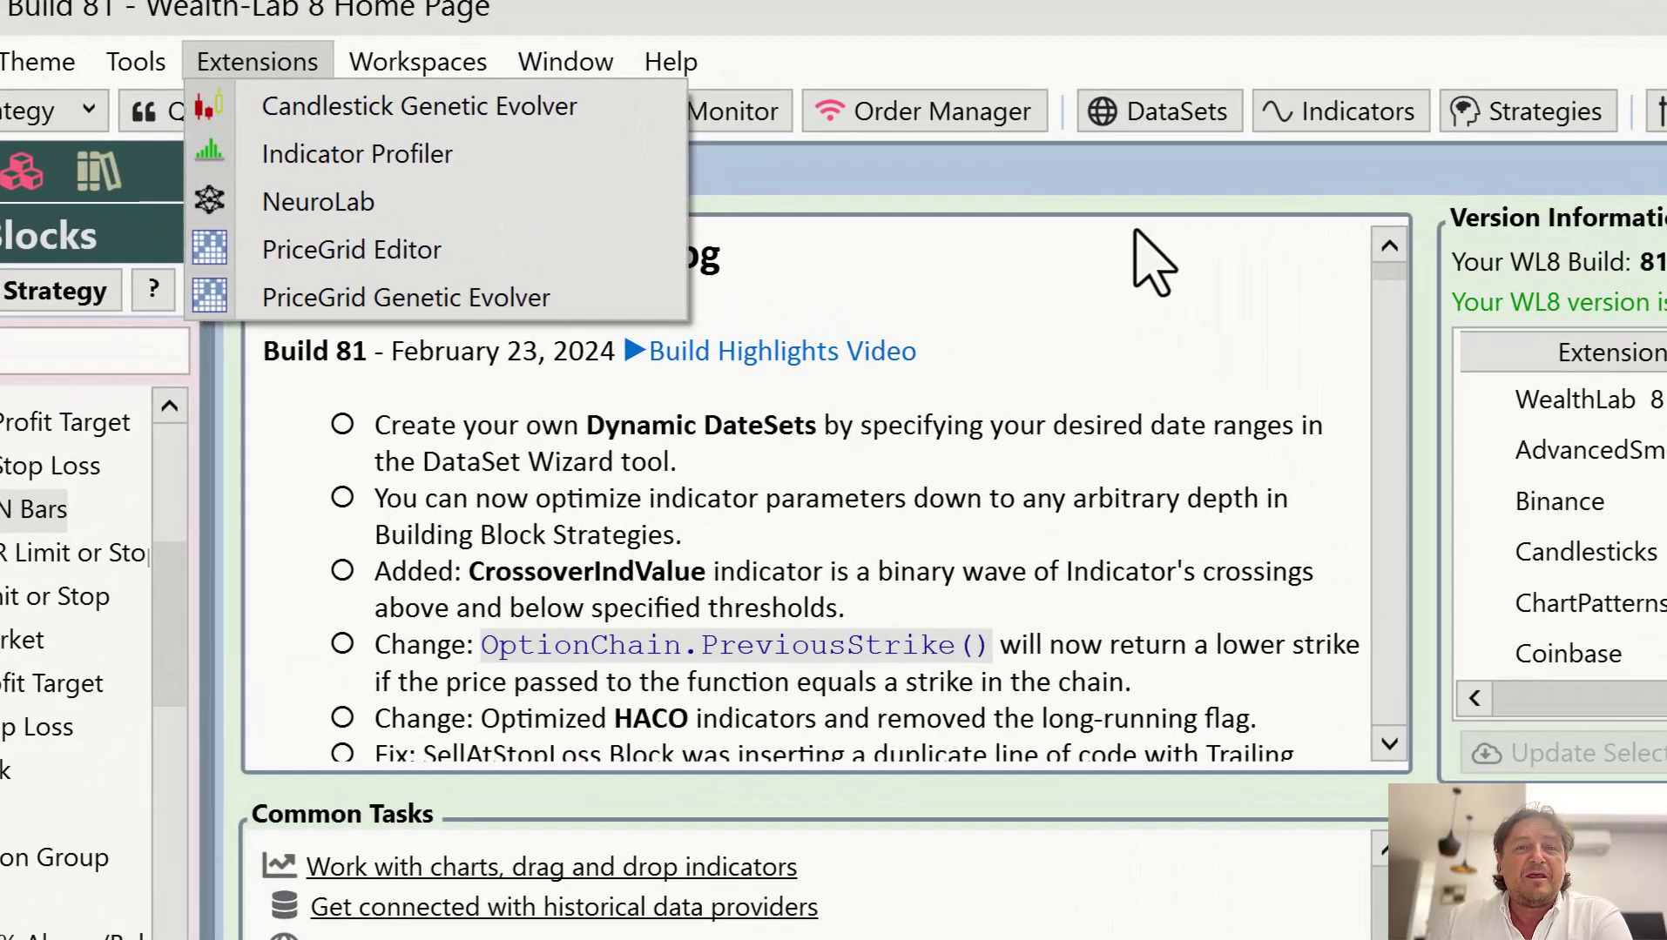
# Launch the Candlestick Genetic Evolver from the Extensions menu
pyautogui.click(484, 110)
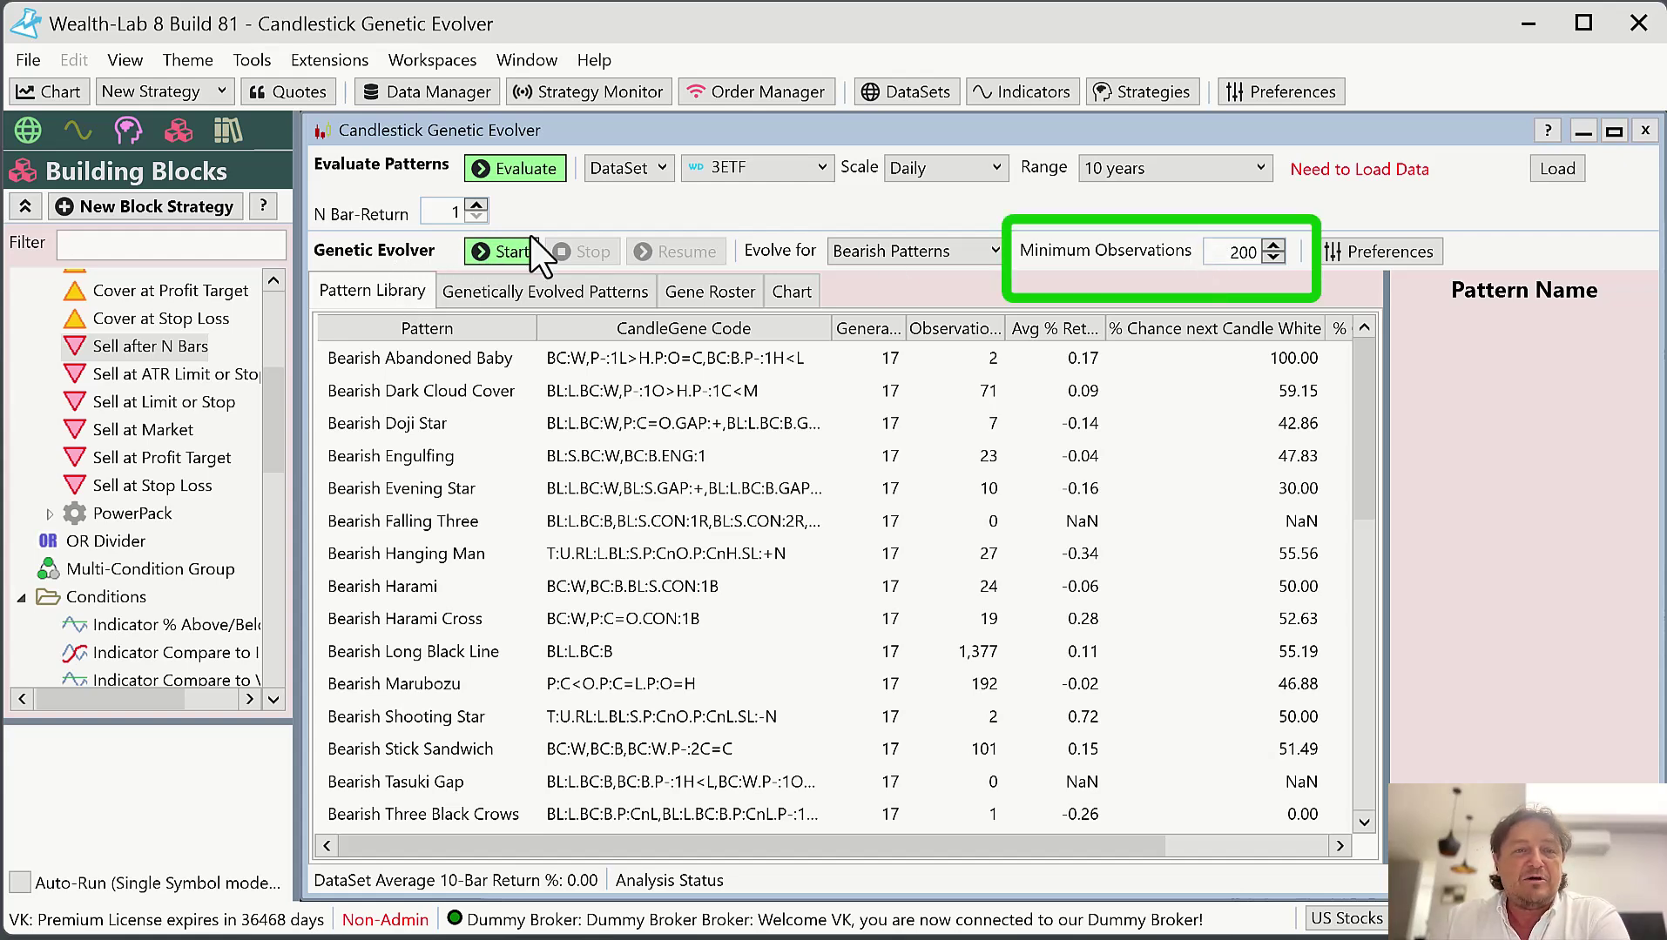
# Run a bearish pattern evolution on the 3ETF data and stop it once patterns appear
pyautogui.click(511, 251)
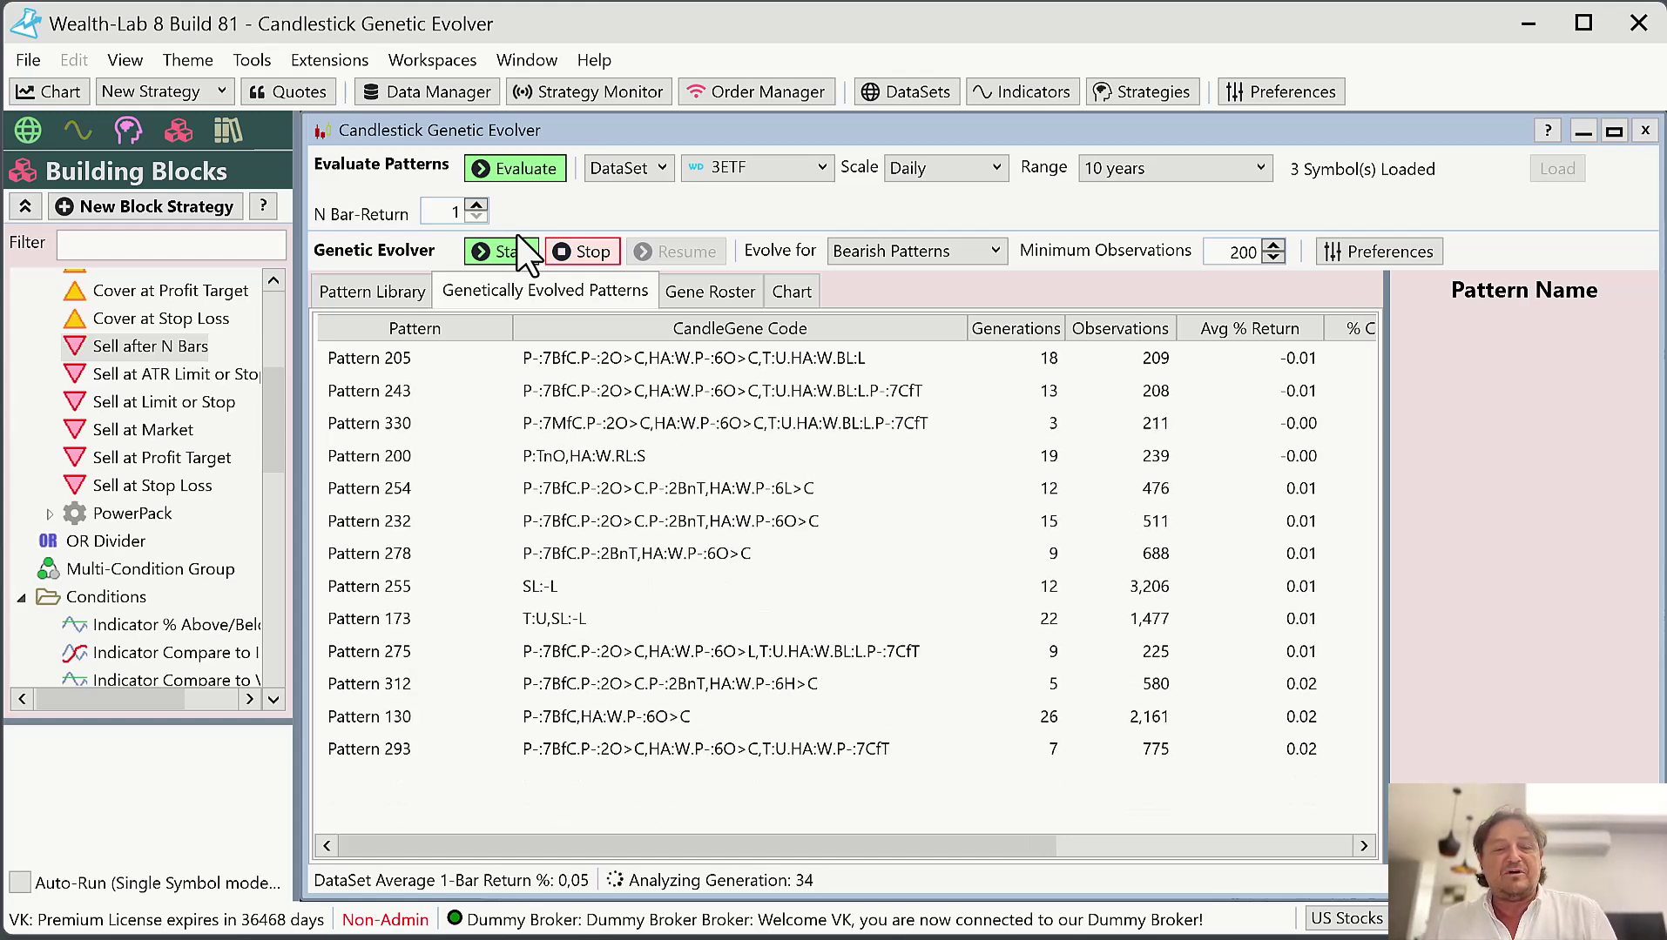
pyautogui.click(592, 254)
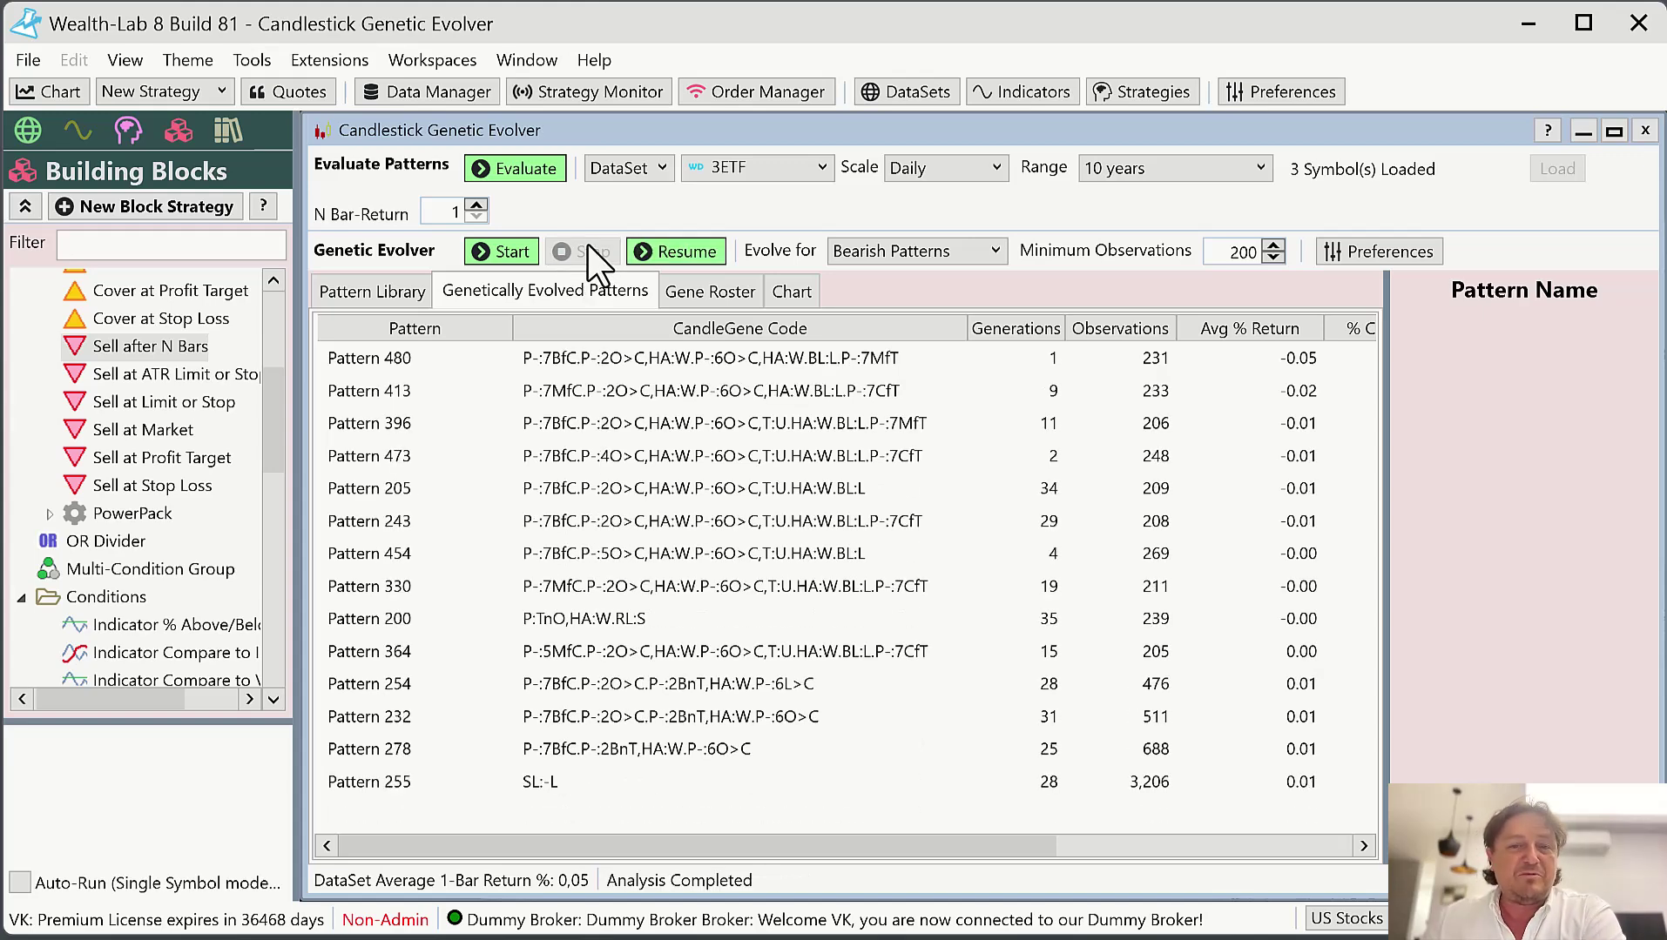
# Inspect Pattern 936 (0.54% average return, 227 observations) in the library, then close the evolver
pyautogui.click(349, 292)
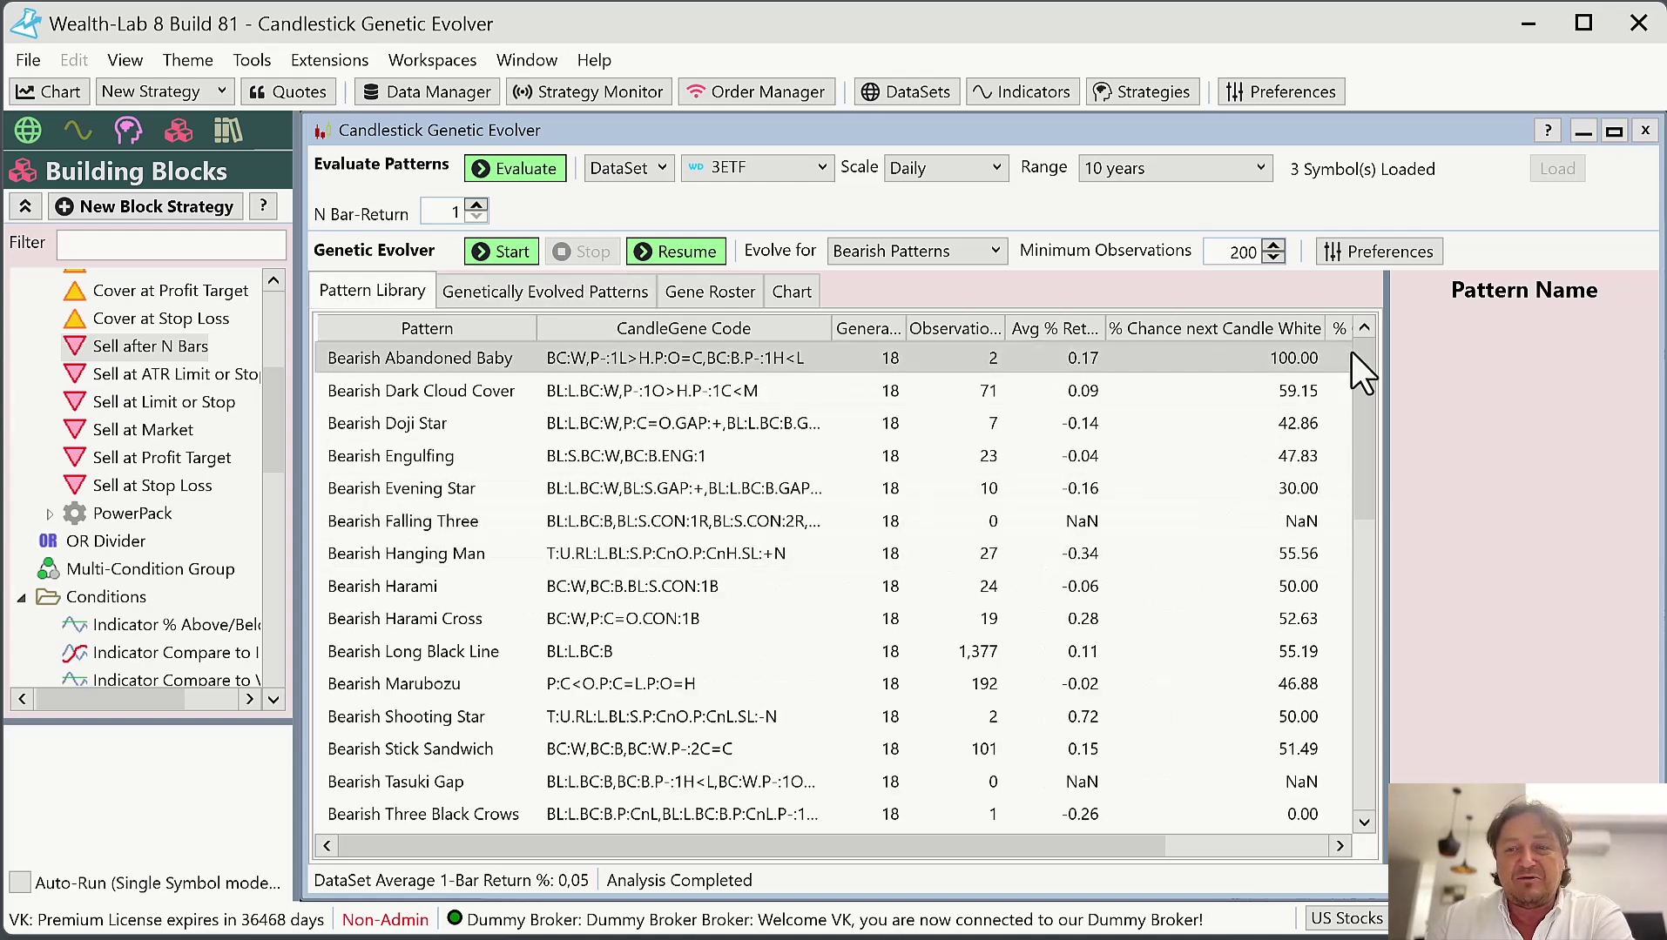
pyautogui.moveTo(1361, 473); pyautogui.dragTo(1403, 770)
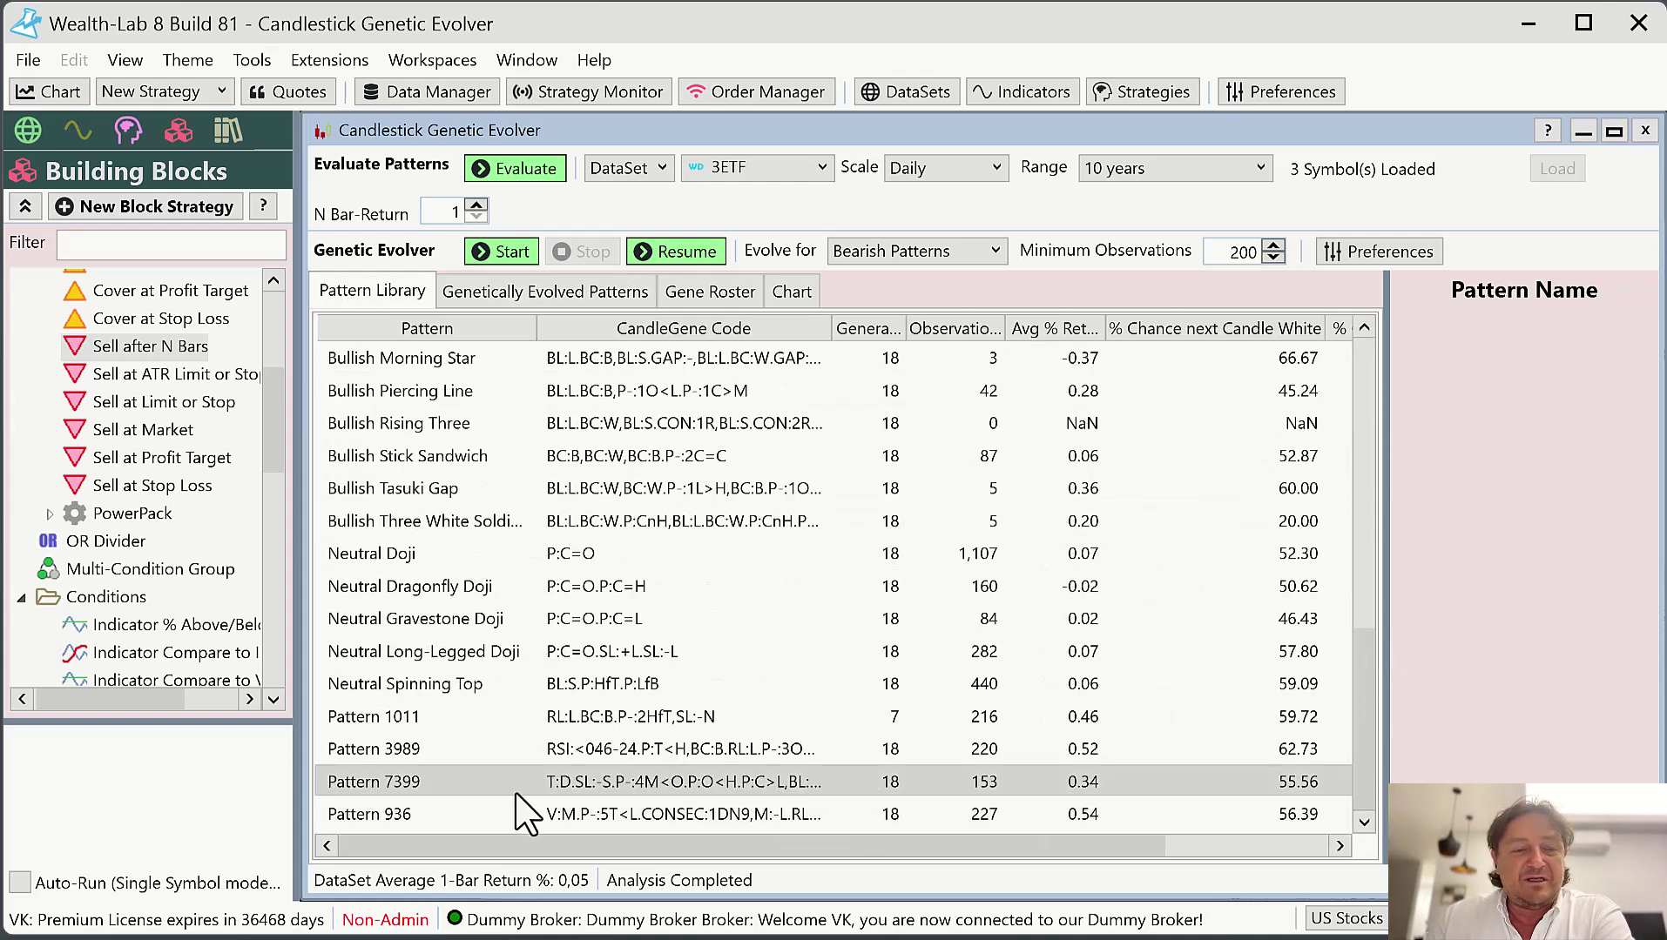
pyautogui.click(693, 810)
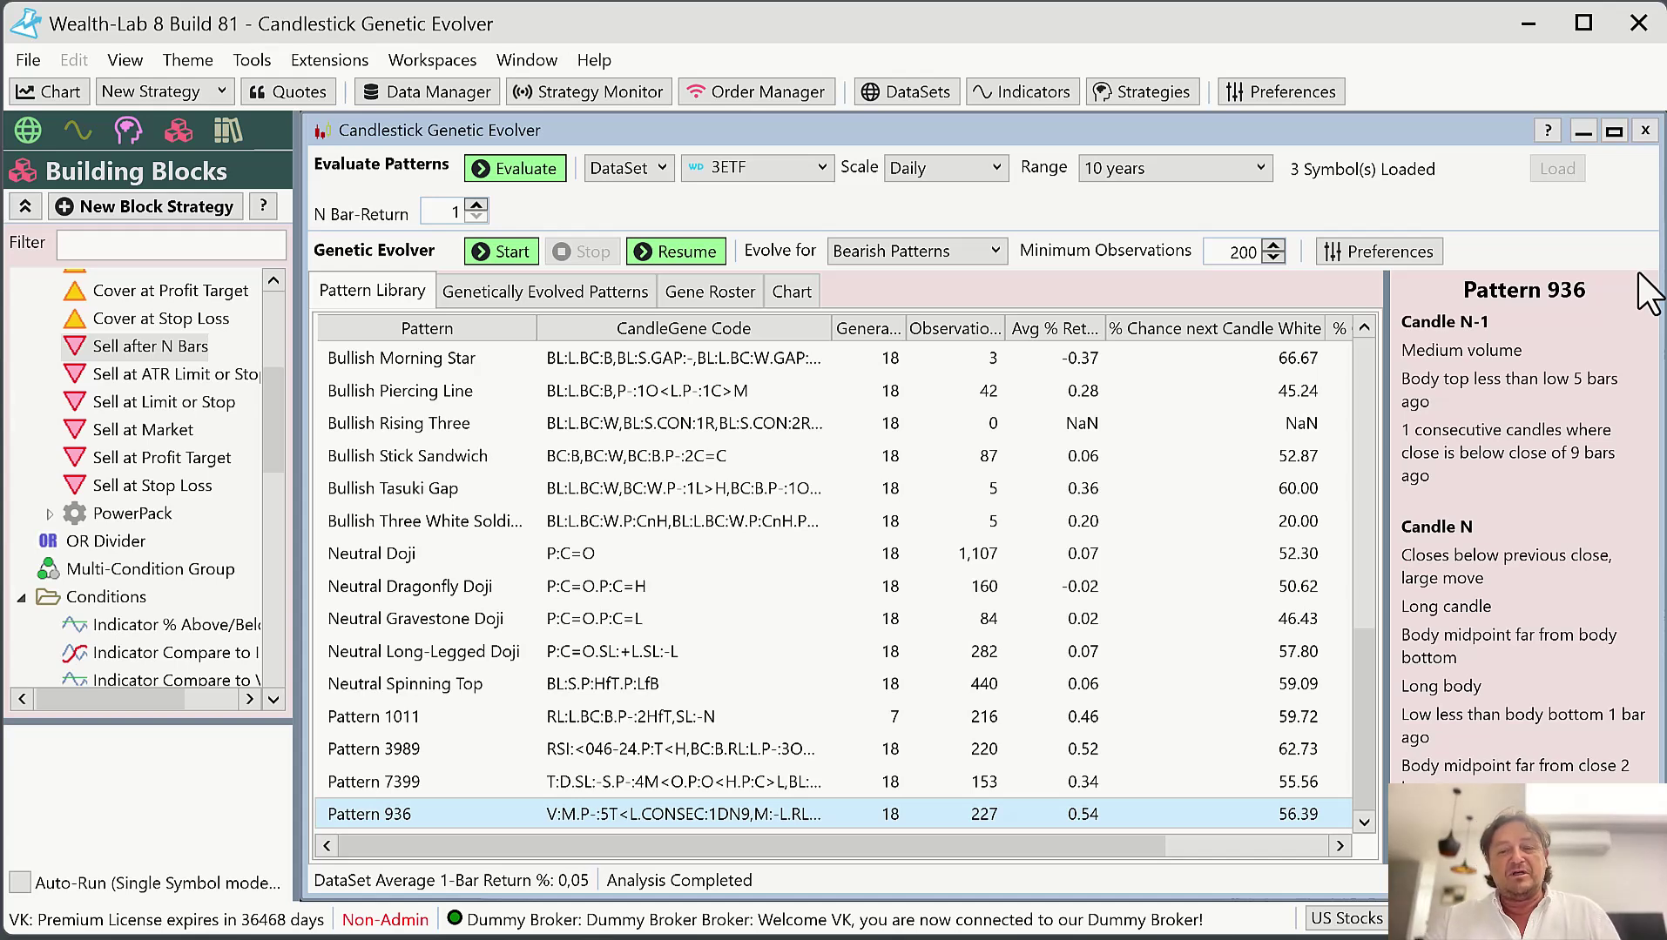
pyautogui.click(1645, 130)
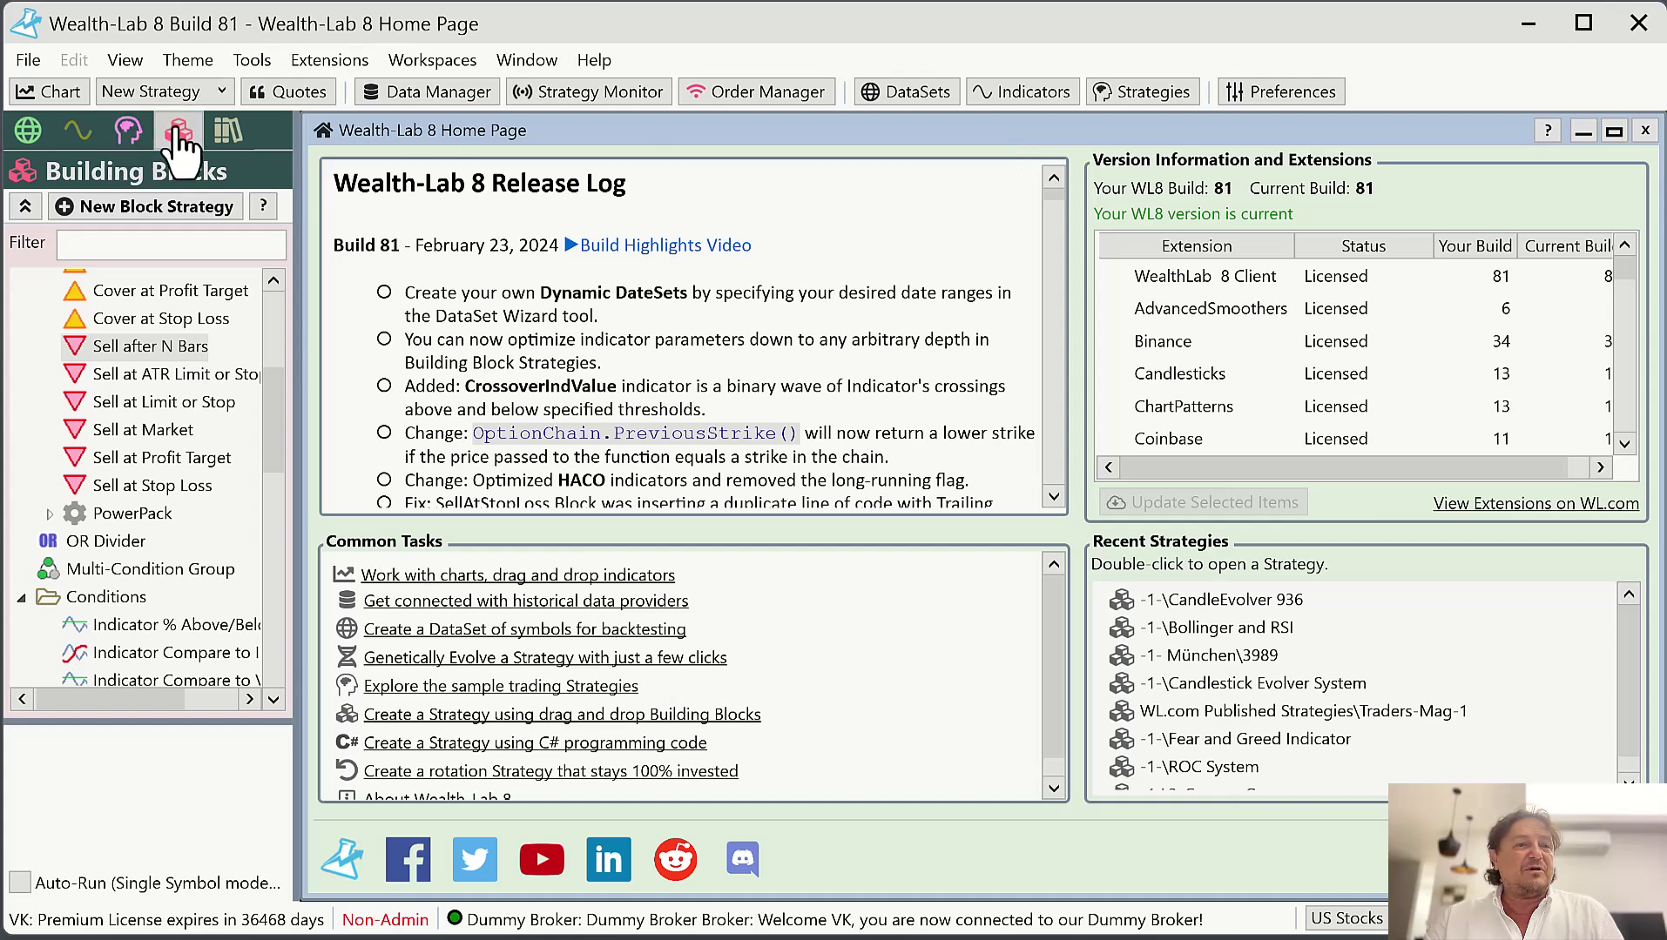
# Create a new Building Block strategy that buys at market on candlestick Pattern 936
pyautogui.click(177, 205)
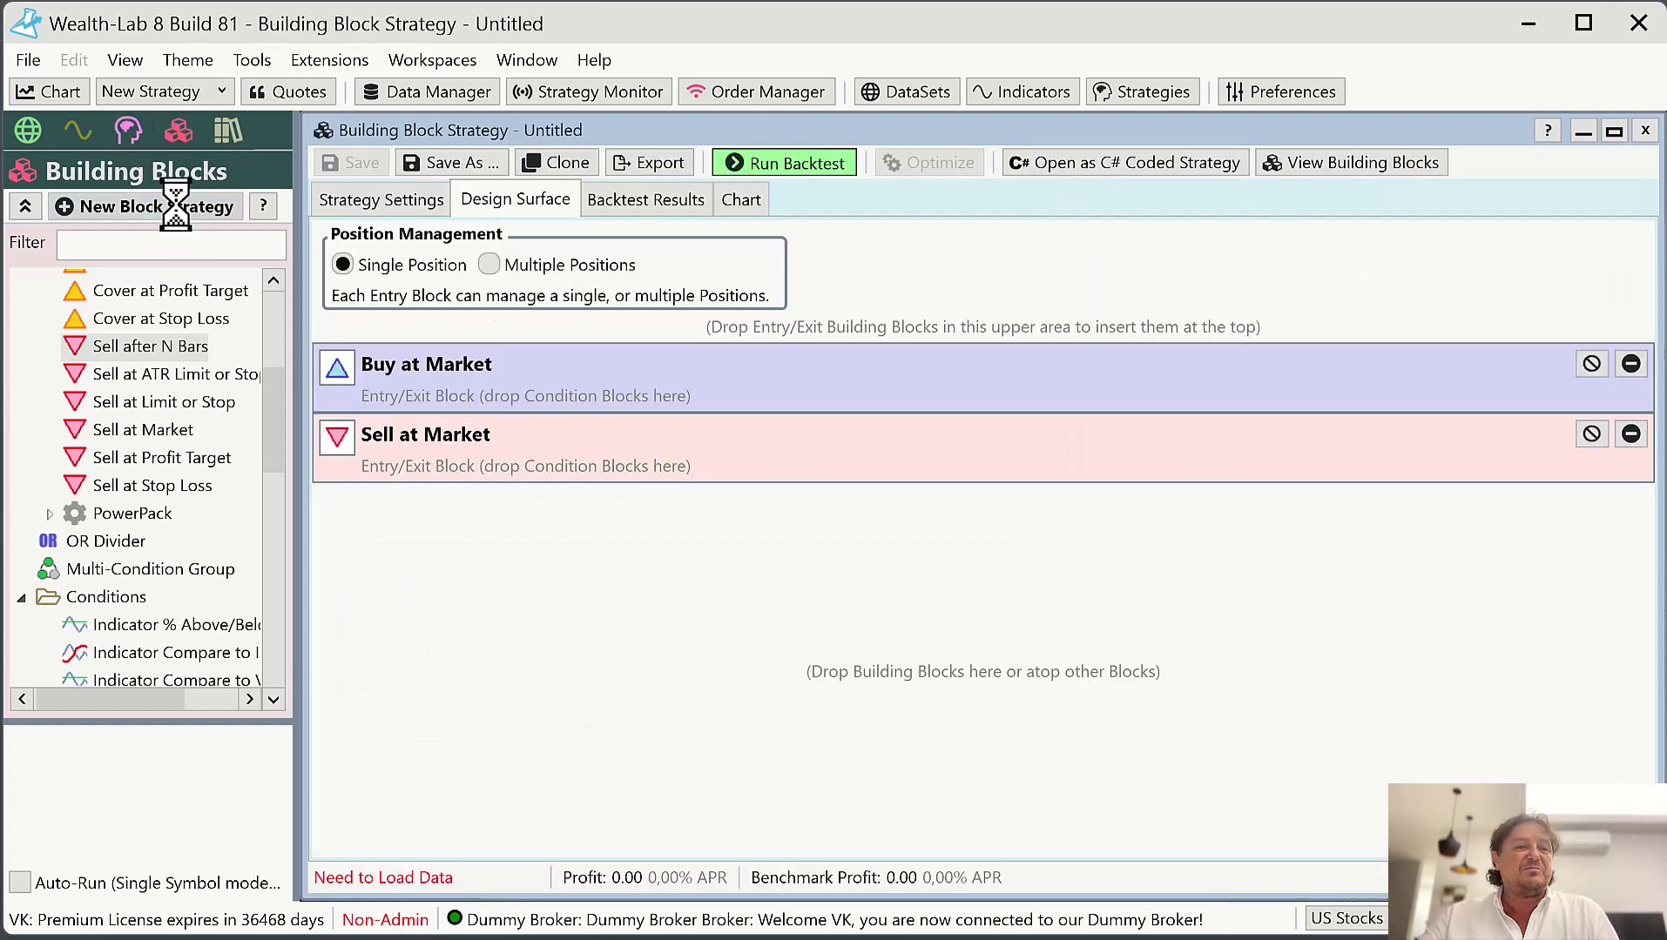
pyautogui.moveTo(276, 411); pyautogui.dragTo(273, 550)
pyautogui.moveTo(182, 584); pyautogui.dragTo(608, 374)
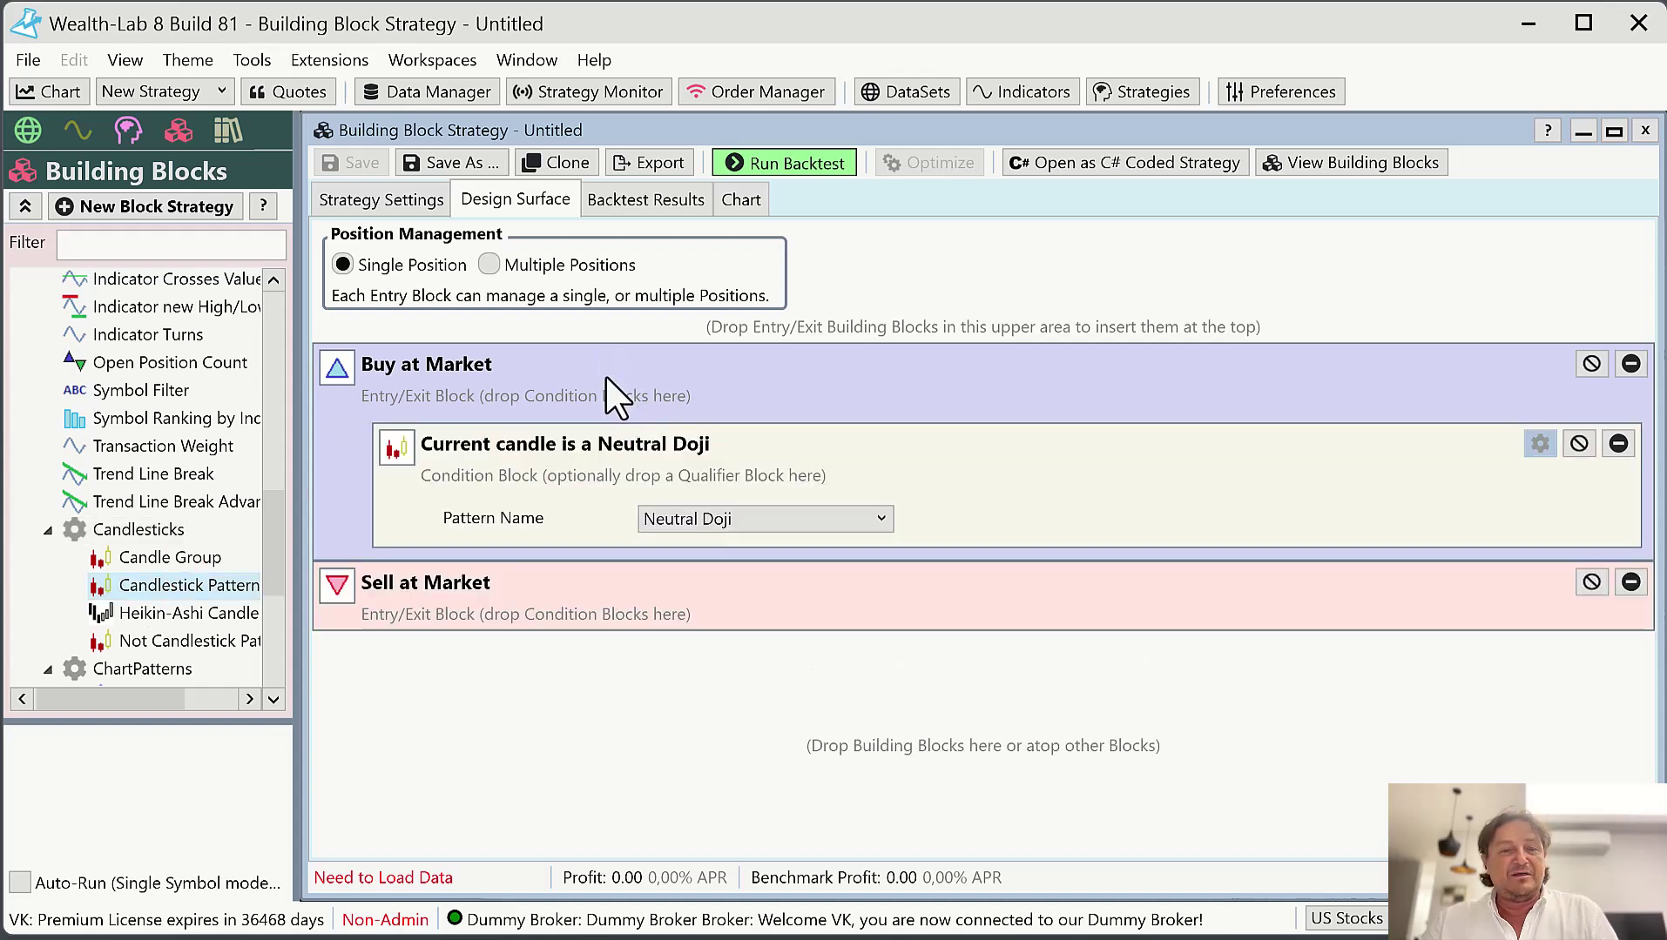
pyautogui.click(768, 524)
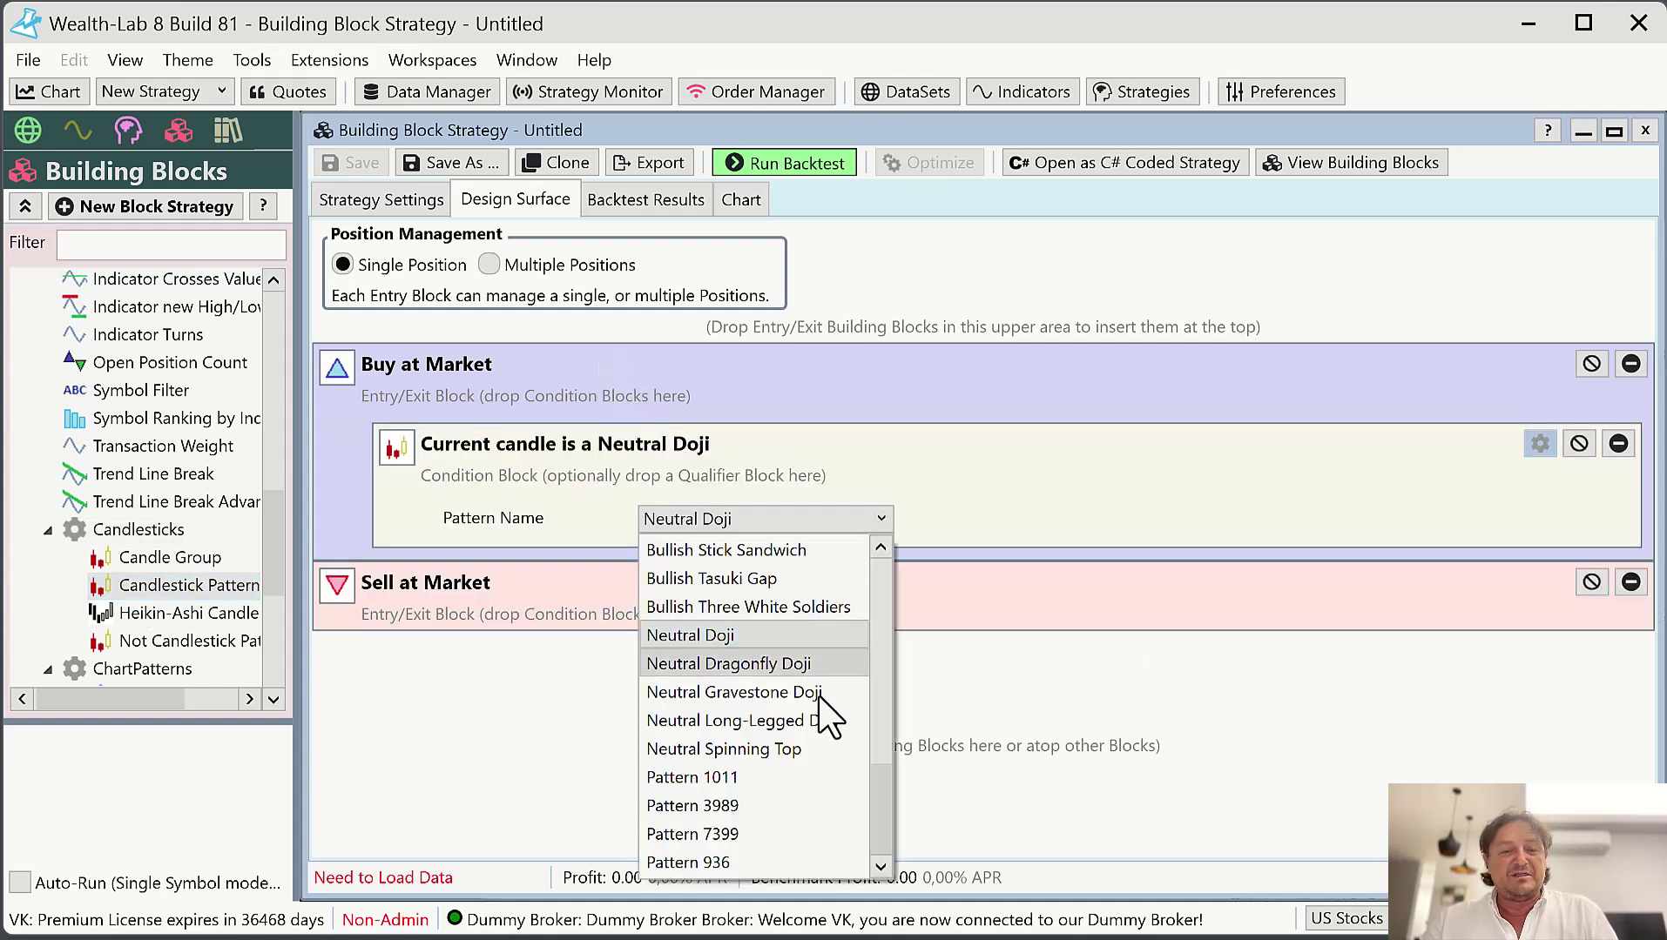
pyautogui.click(753, 863)
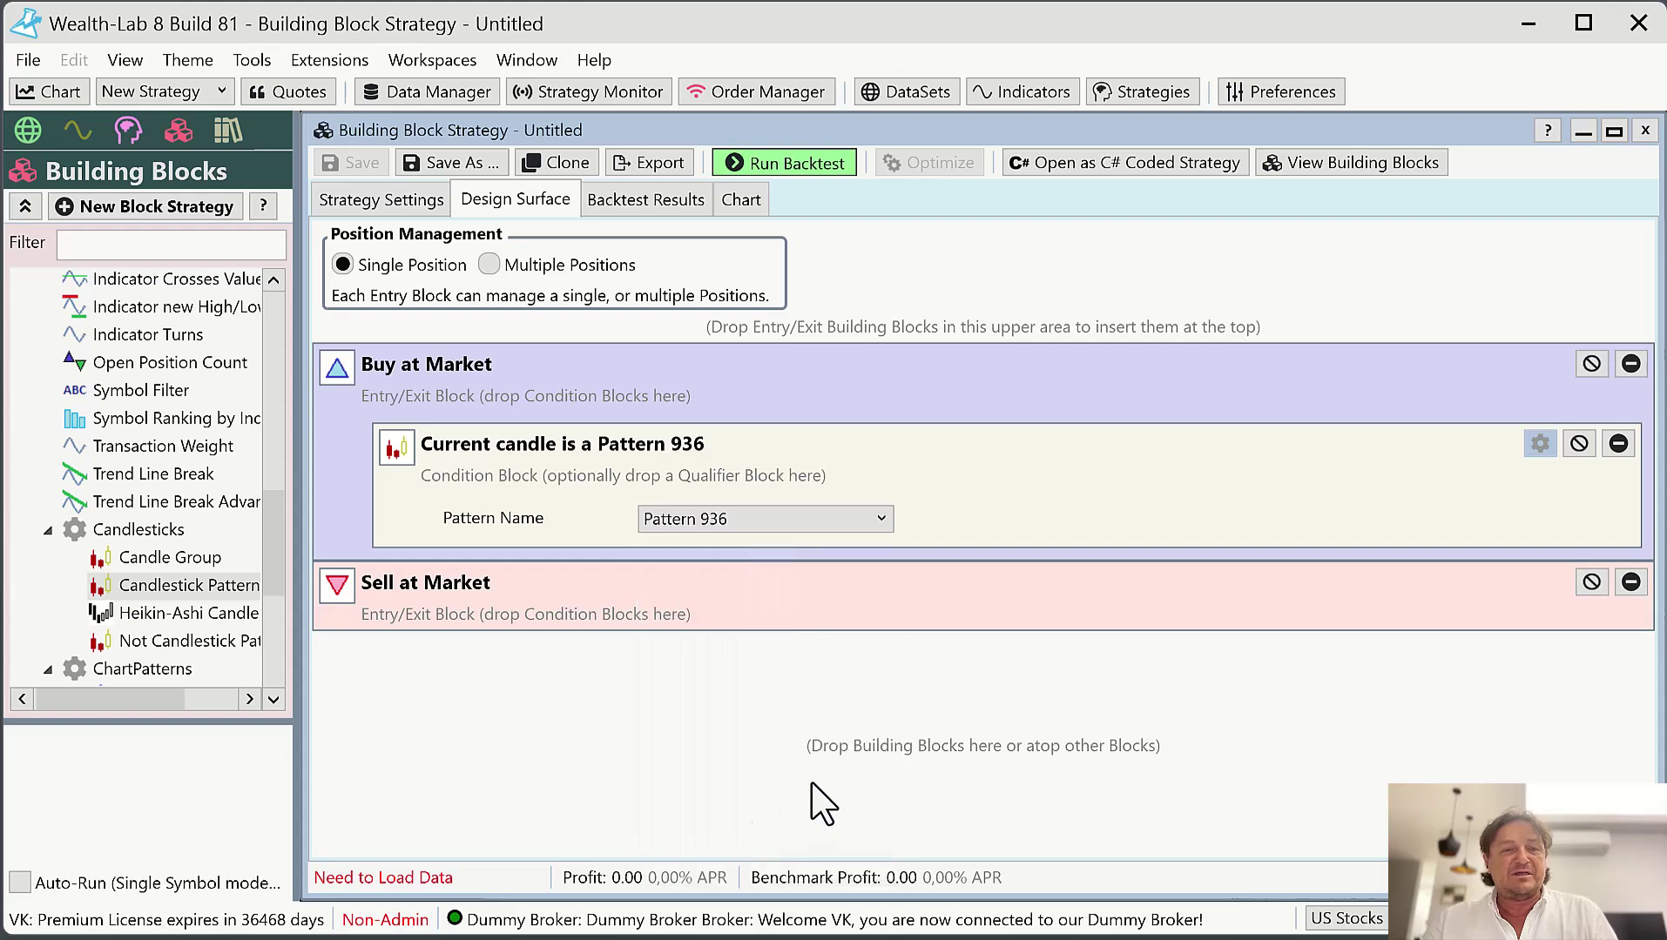
pyautogui.moveTo(281, 514); pyautogui.dragTo(270, 364)
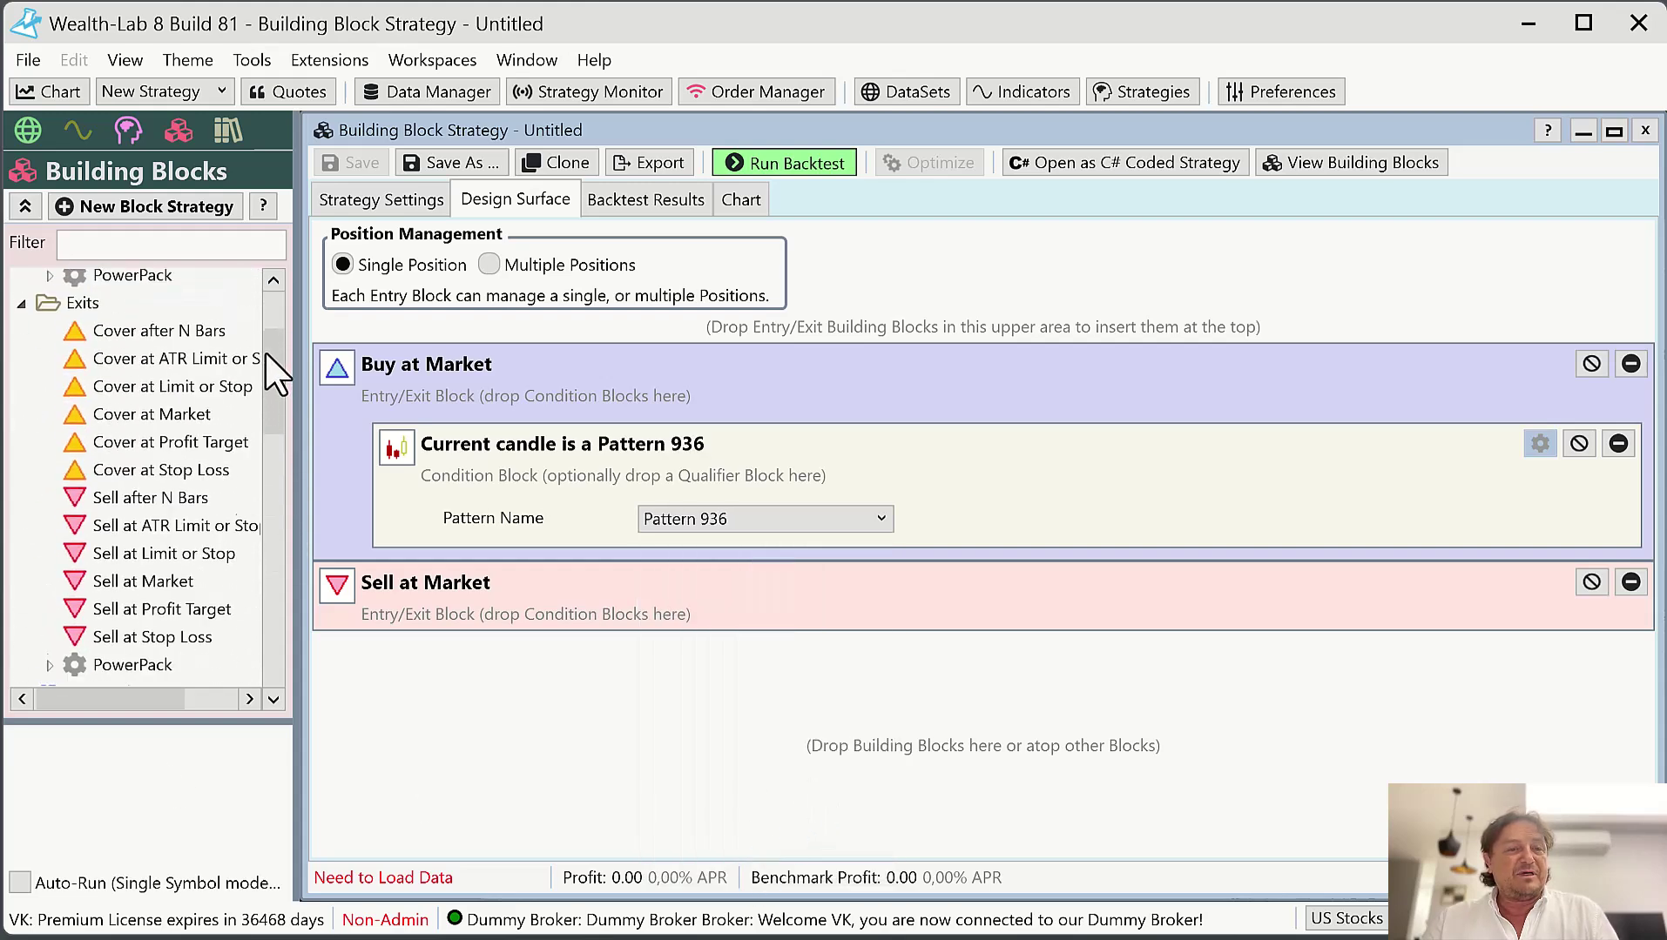
# Replace Sell at Market with a Sell after N Bars exit and review the backtest settings
pyautogui.moveTo(163, 472)
pyautogui.mouseDown()
pyautogui.moveTo(656, 588)
pyautogui.moveTo(666, 606)
pyautogui.mouseUp()
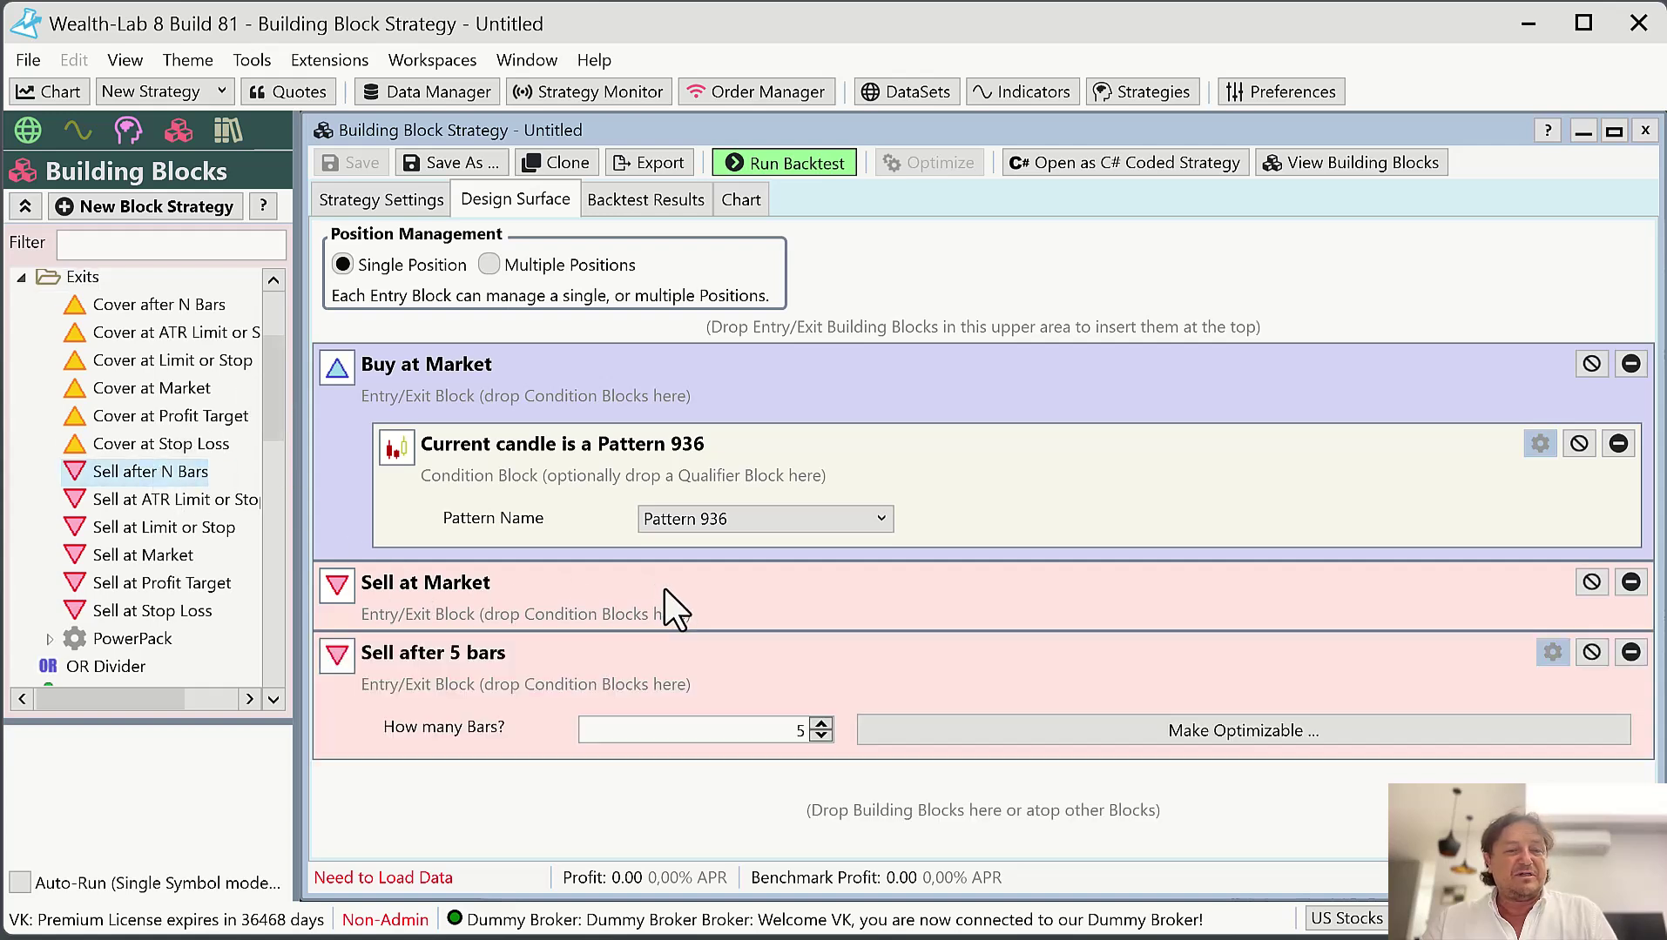
pyautogui.click(1631, 582)
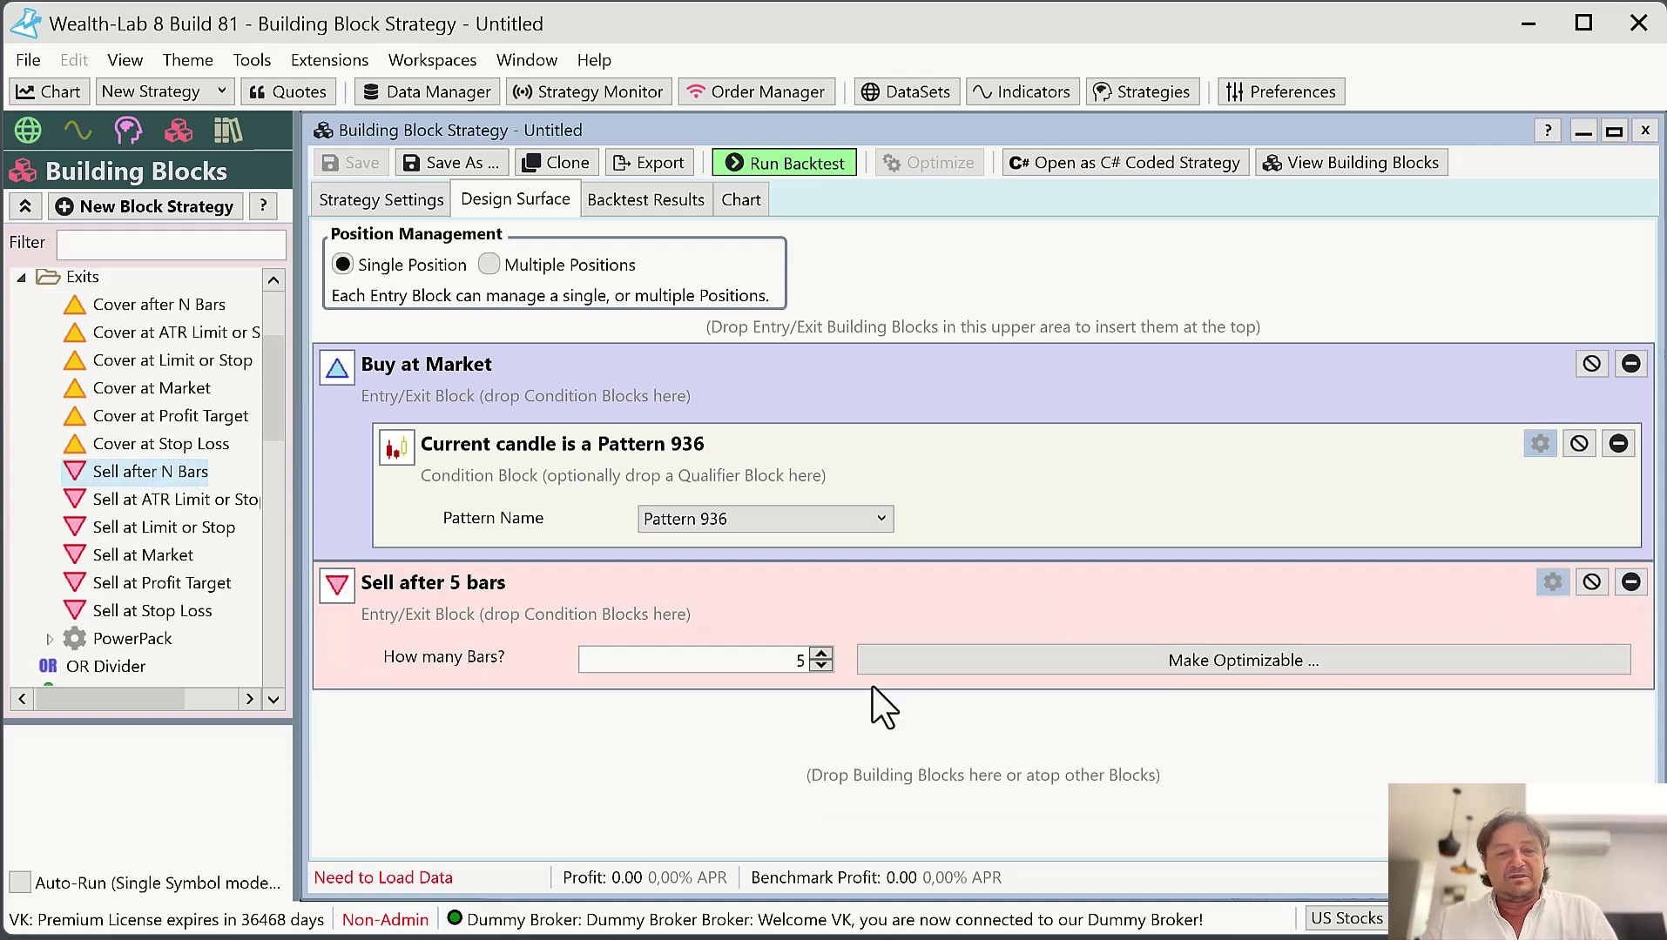
pyautogui.doubleClick(784, 663)
pyautogui.write('1')
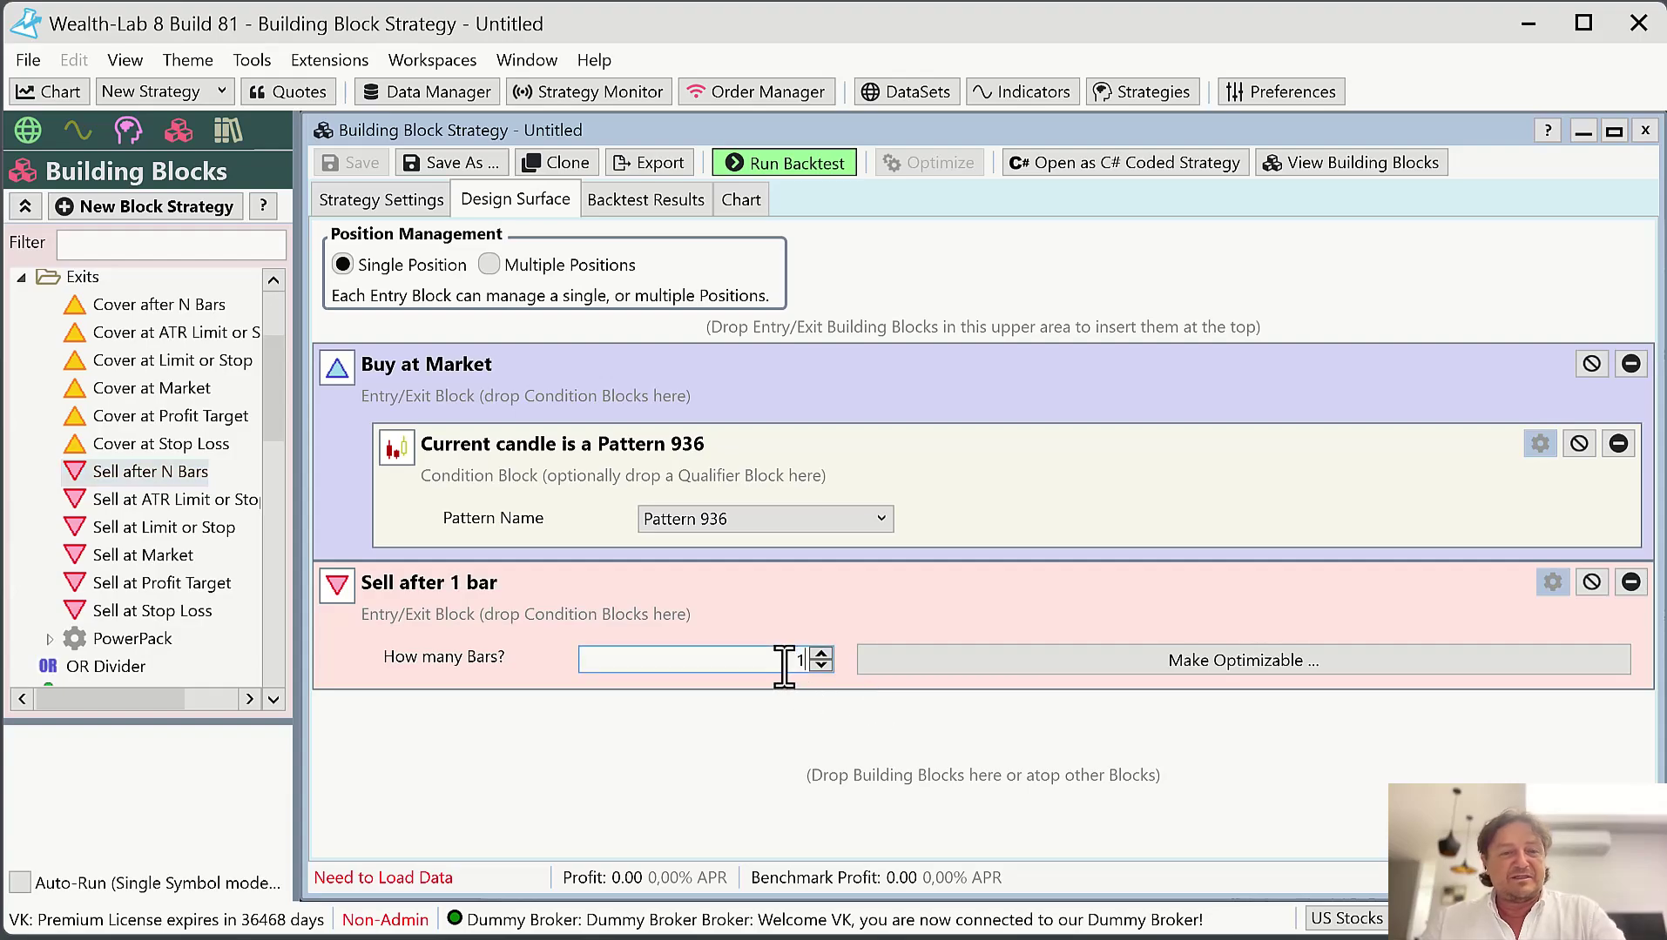
pyautogui.click(388, 204)
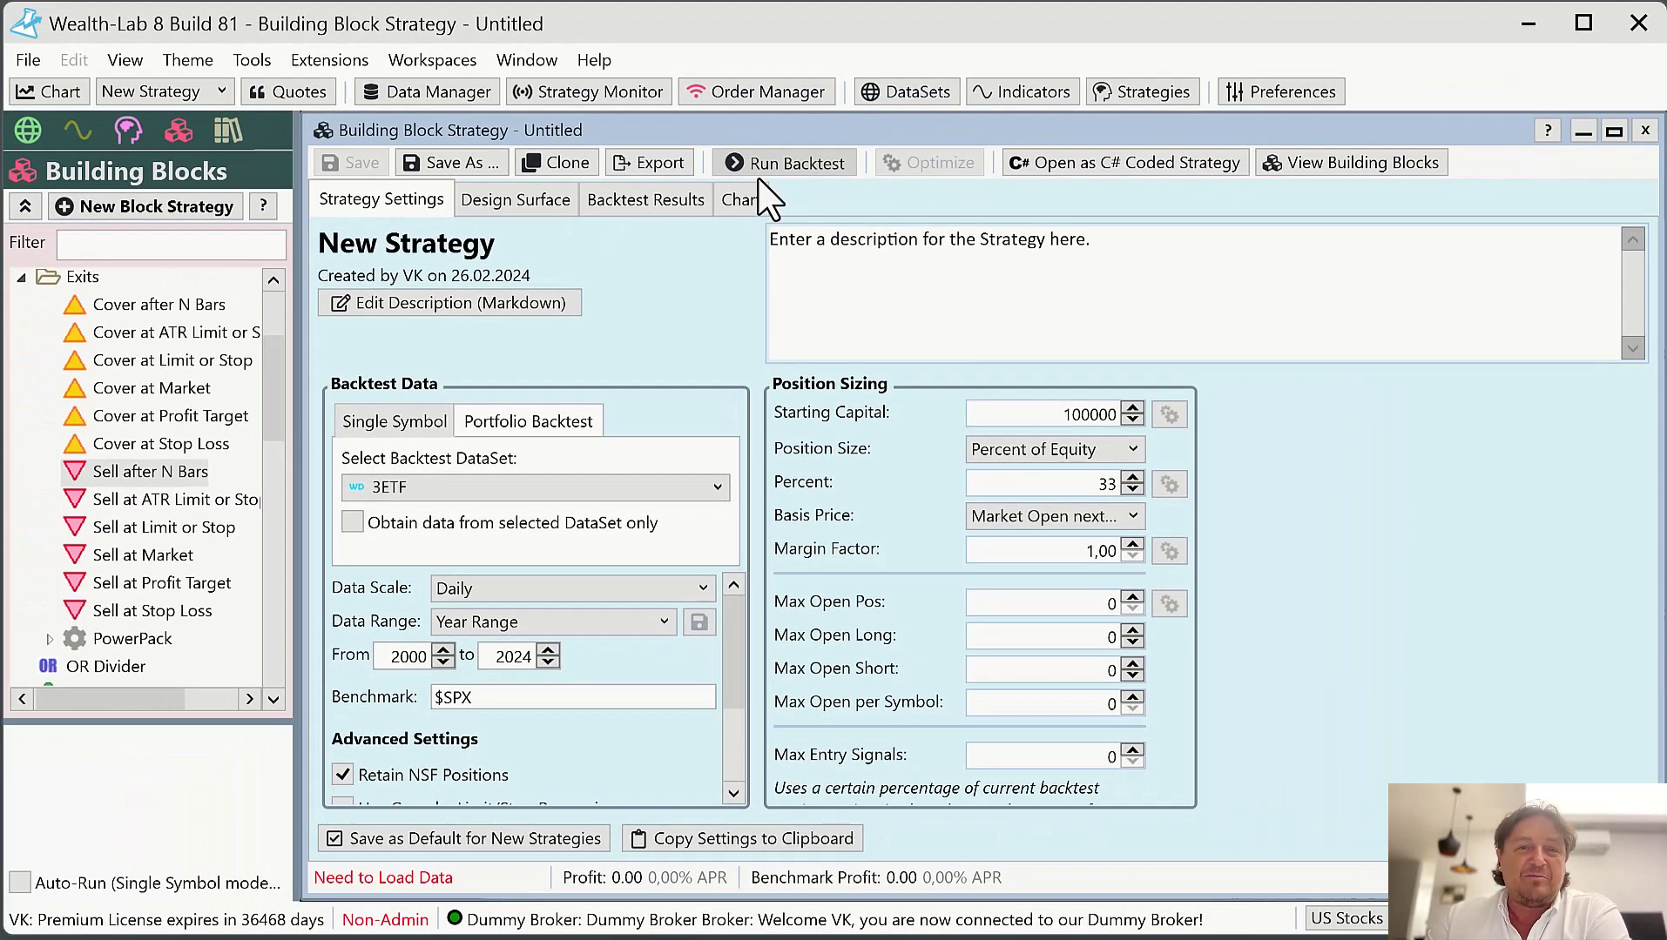
# Backtest the Pattern 936 strategy, yielding $118,211.90 profit and 3.29% APR
pyautogui.click(798, 179)
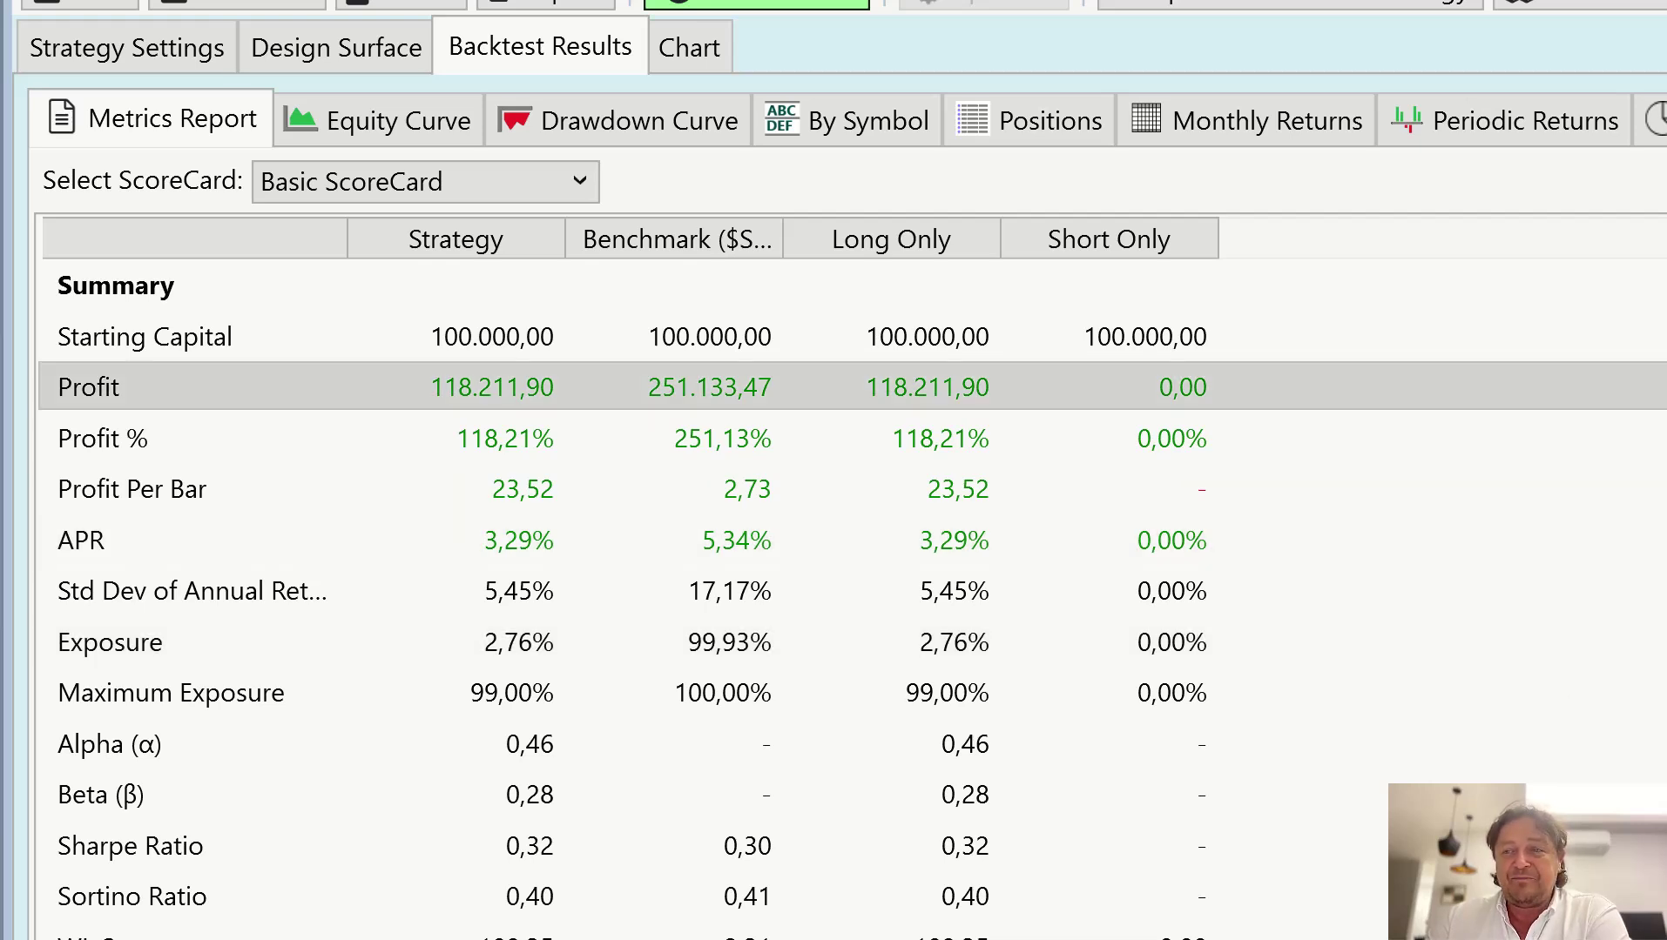
pyautogui.scroll(-1, 834, 586)
pyautogui.scroll(-2, 624, 586)
pyautogui.scroll(-1, 625, 587)
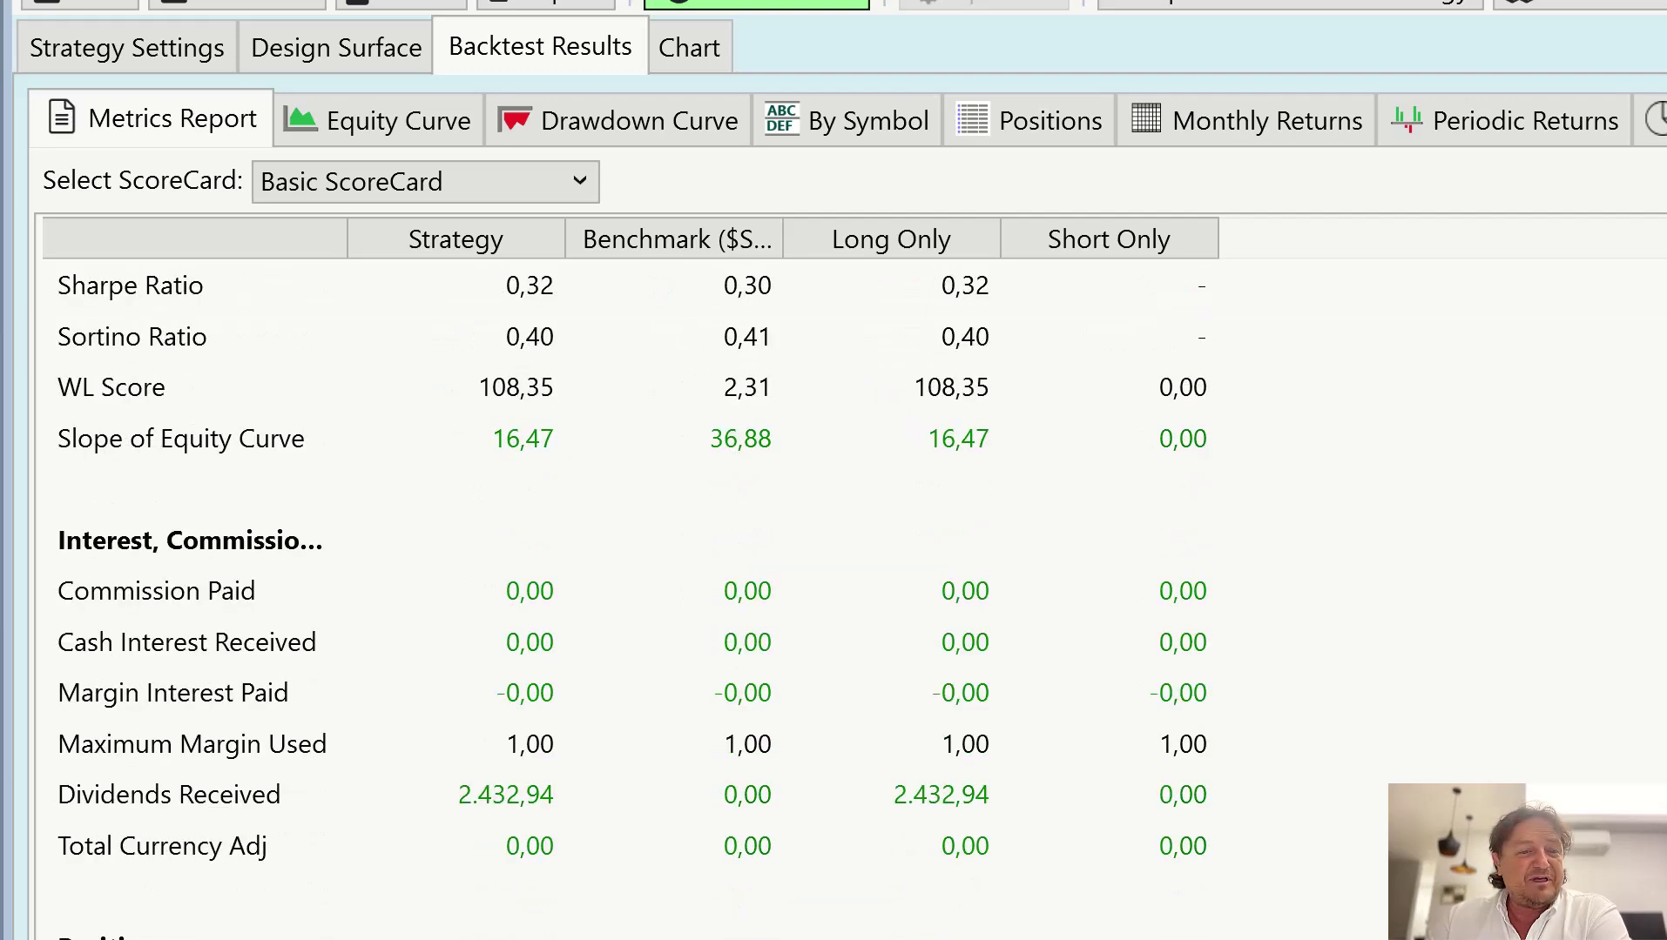
pyautogui.scroll(-2, 625, 587)
pyautogui.scroll(-1, 624, 587)
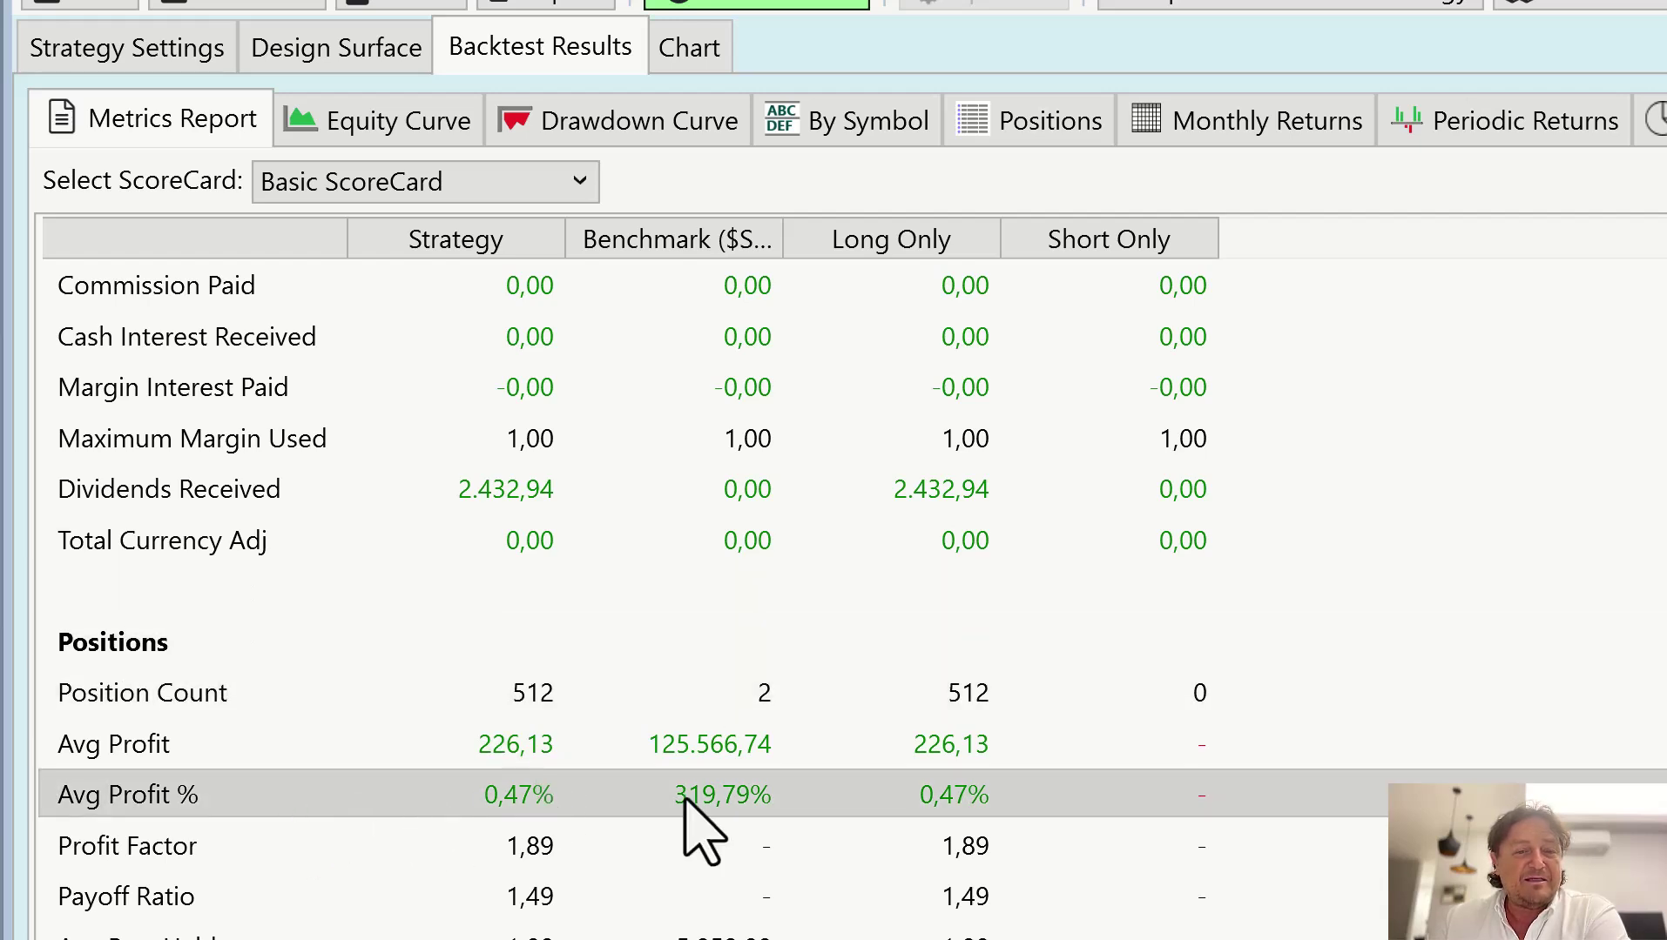
pyautogui.scroll(-4, 626, 600)
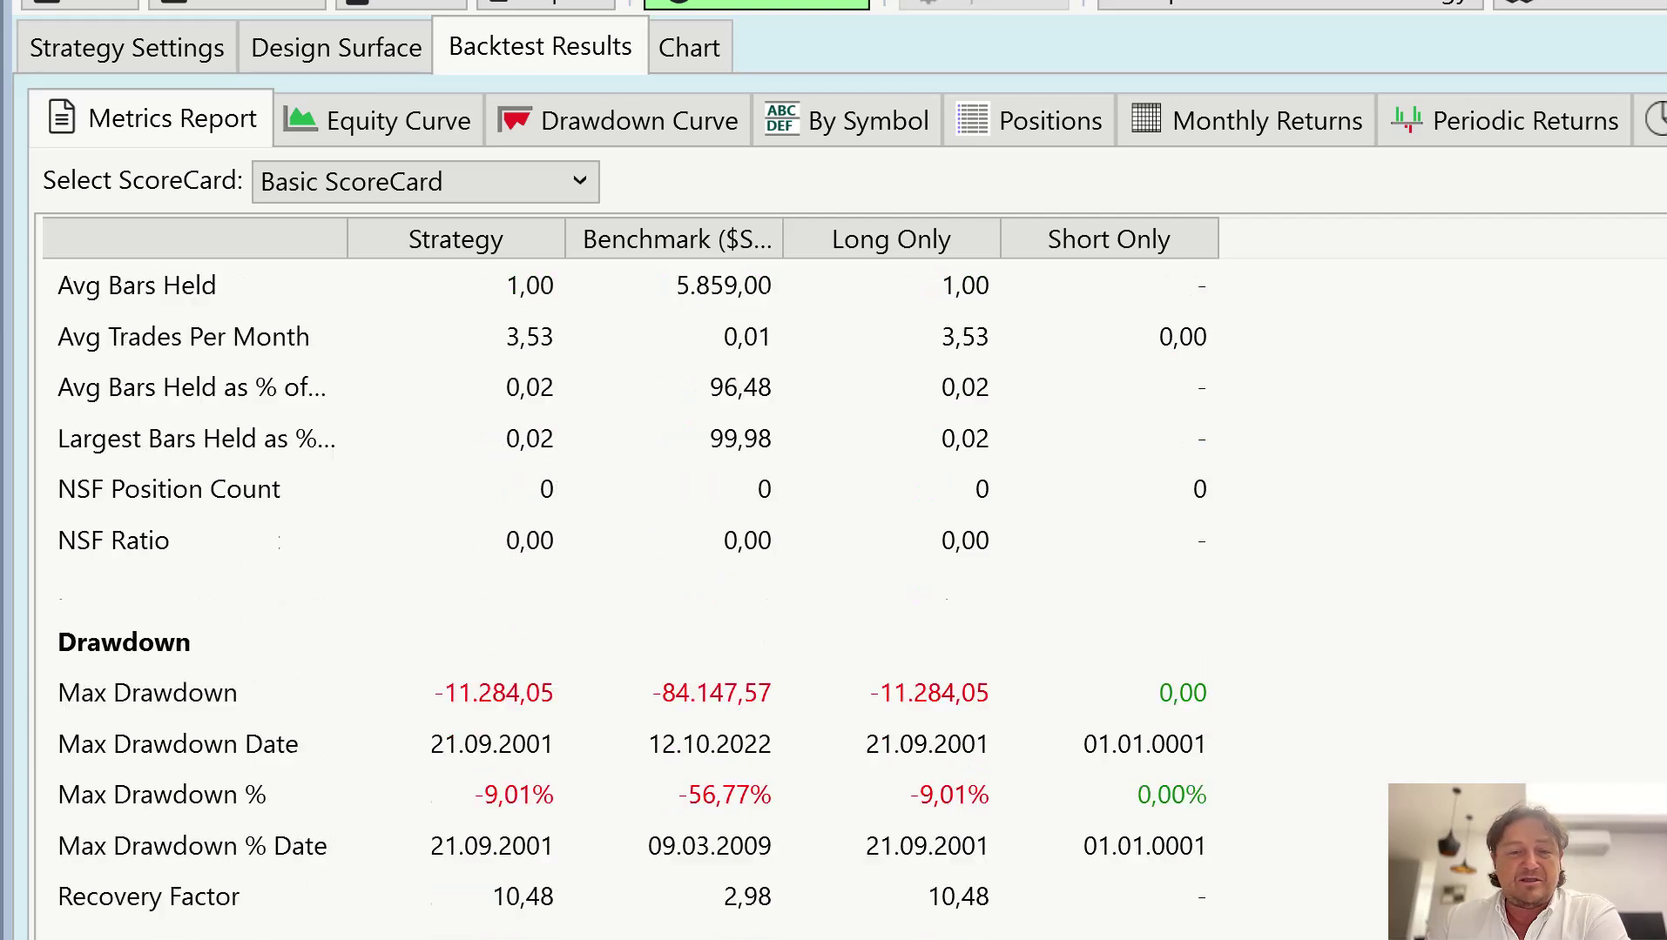
pyautogui.scroll(-2, 624, 599)
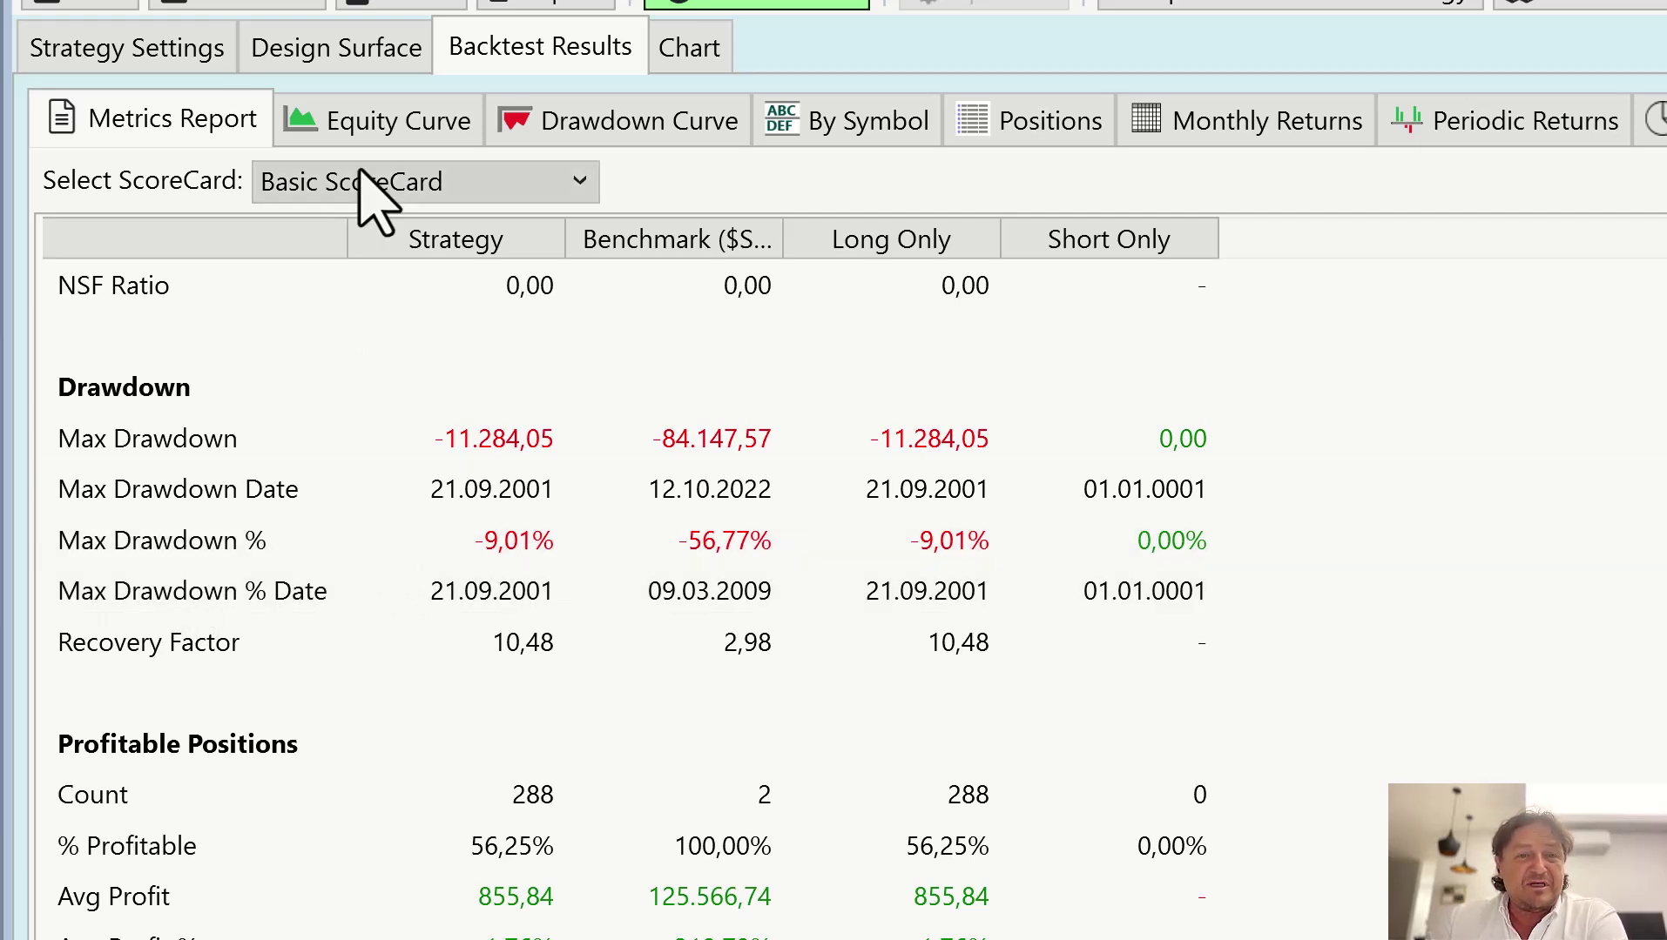
# Show the equity curve, rising to about $218,000 versus the benchmark's $350,000
pyautogui.click(378, 130)
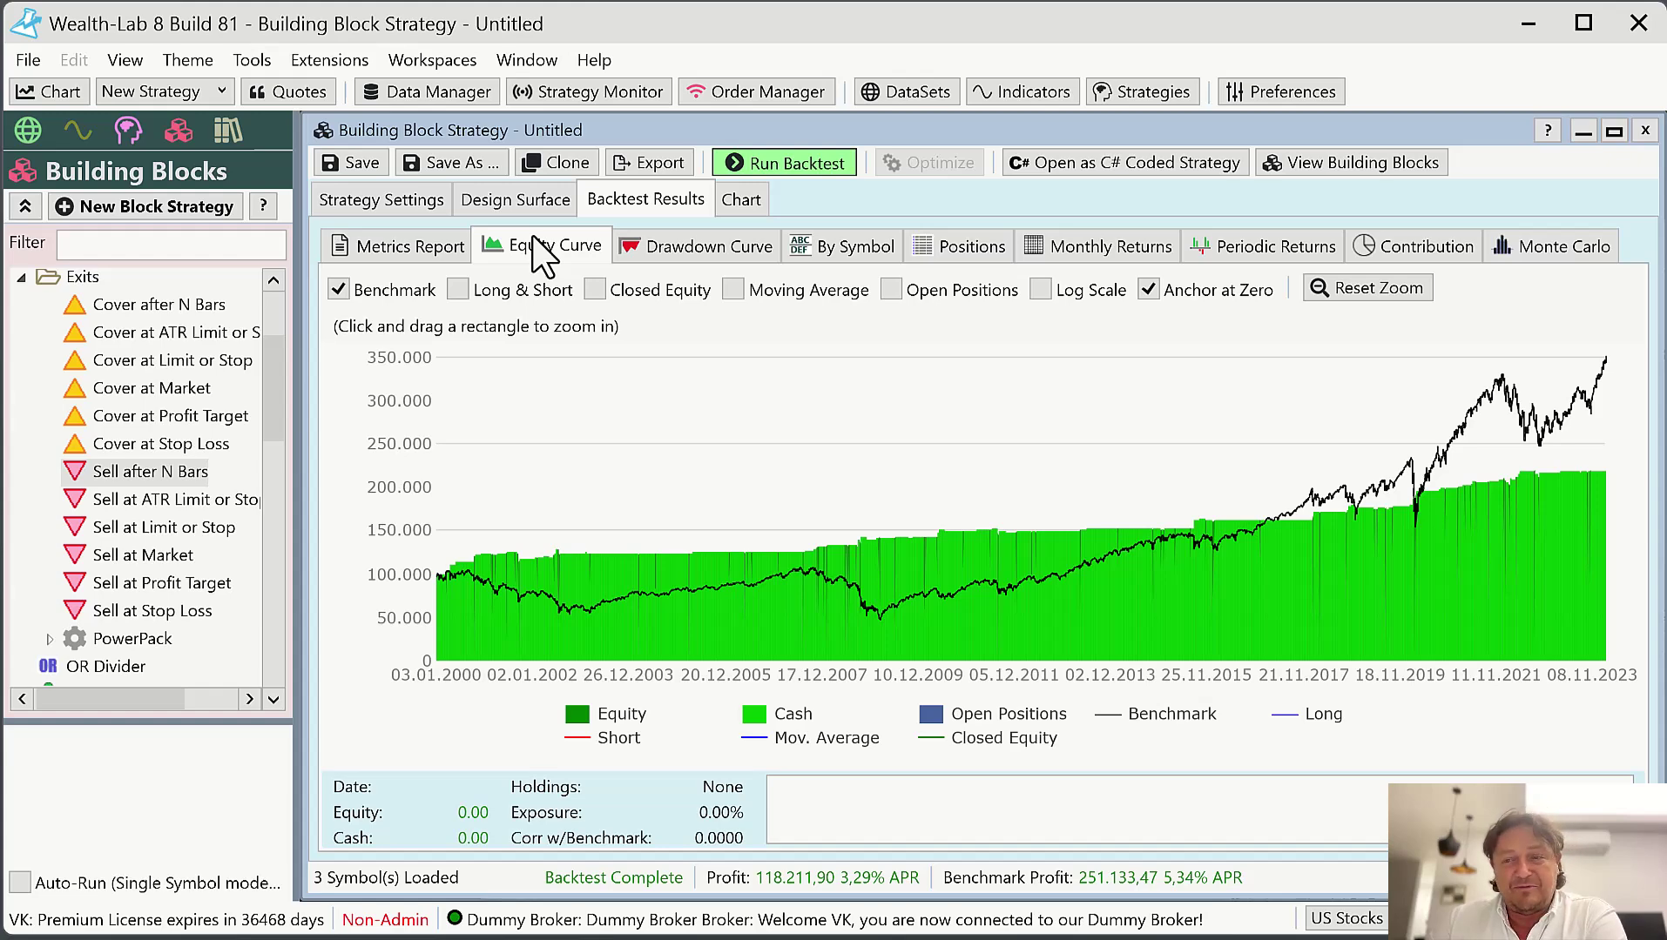
# Review the drawdown curve, then return to the strategy's design surface
pyautogui.click(665, 258)
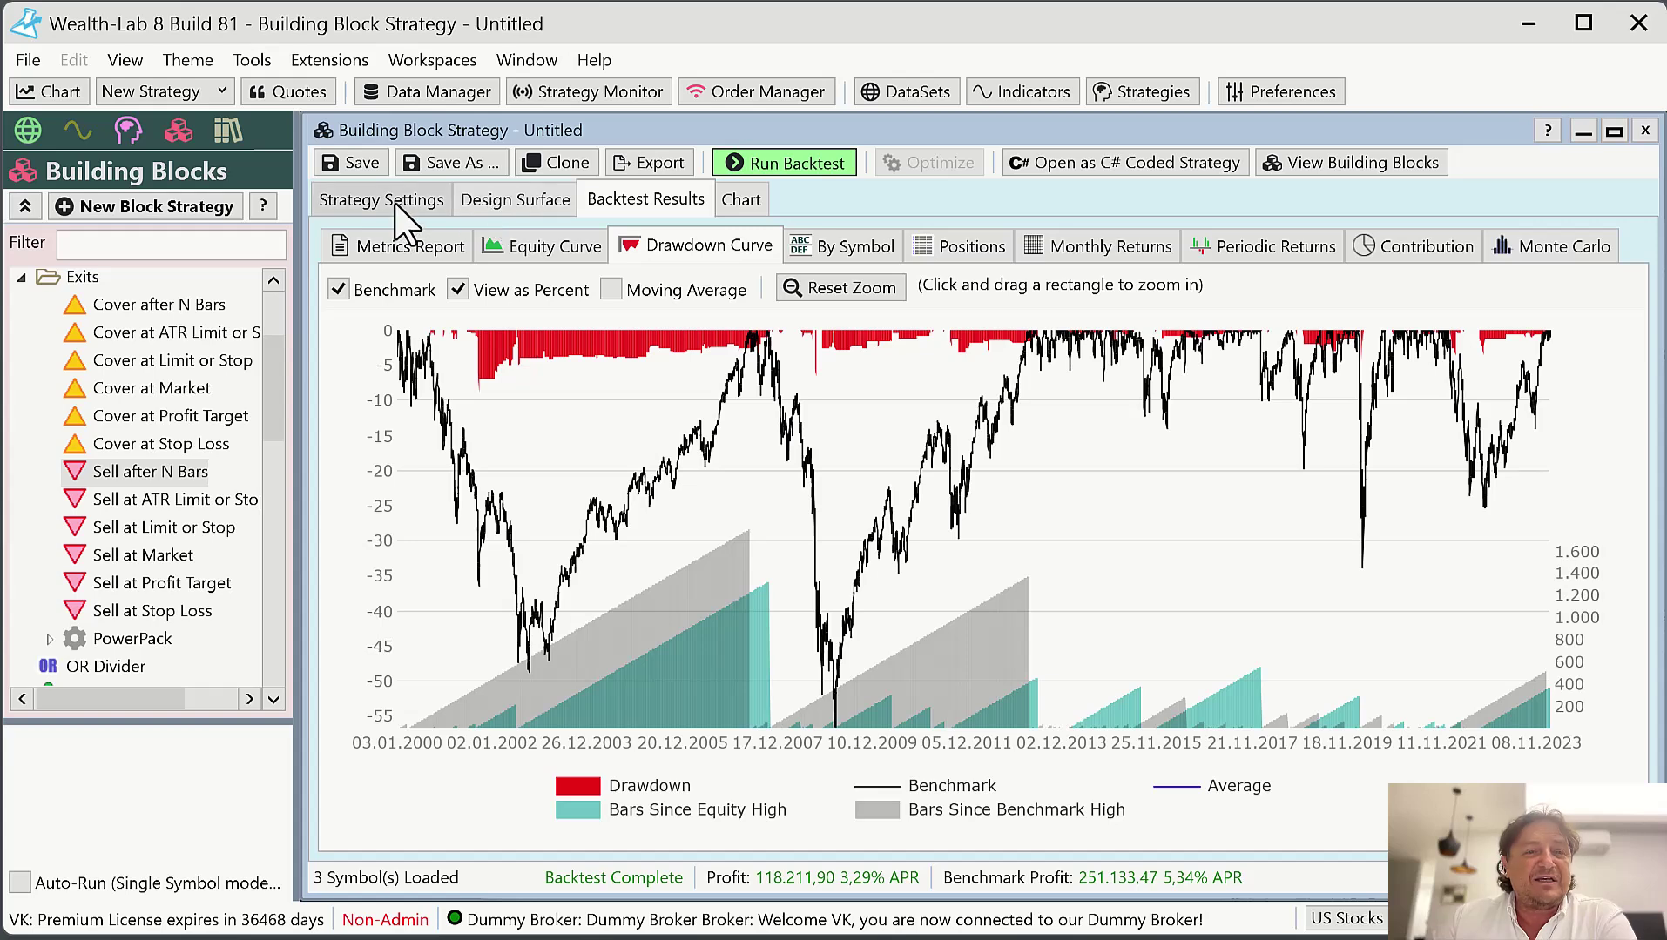
pyautogui.click(406, 223)
pyautogui.click(503, 209)
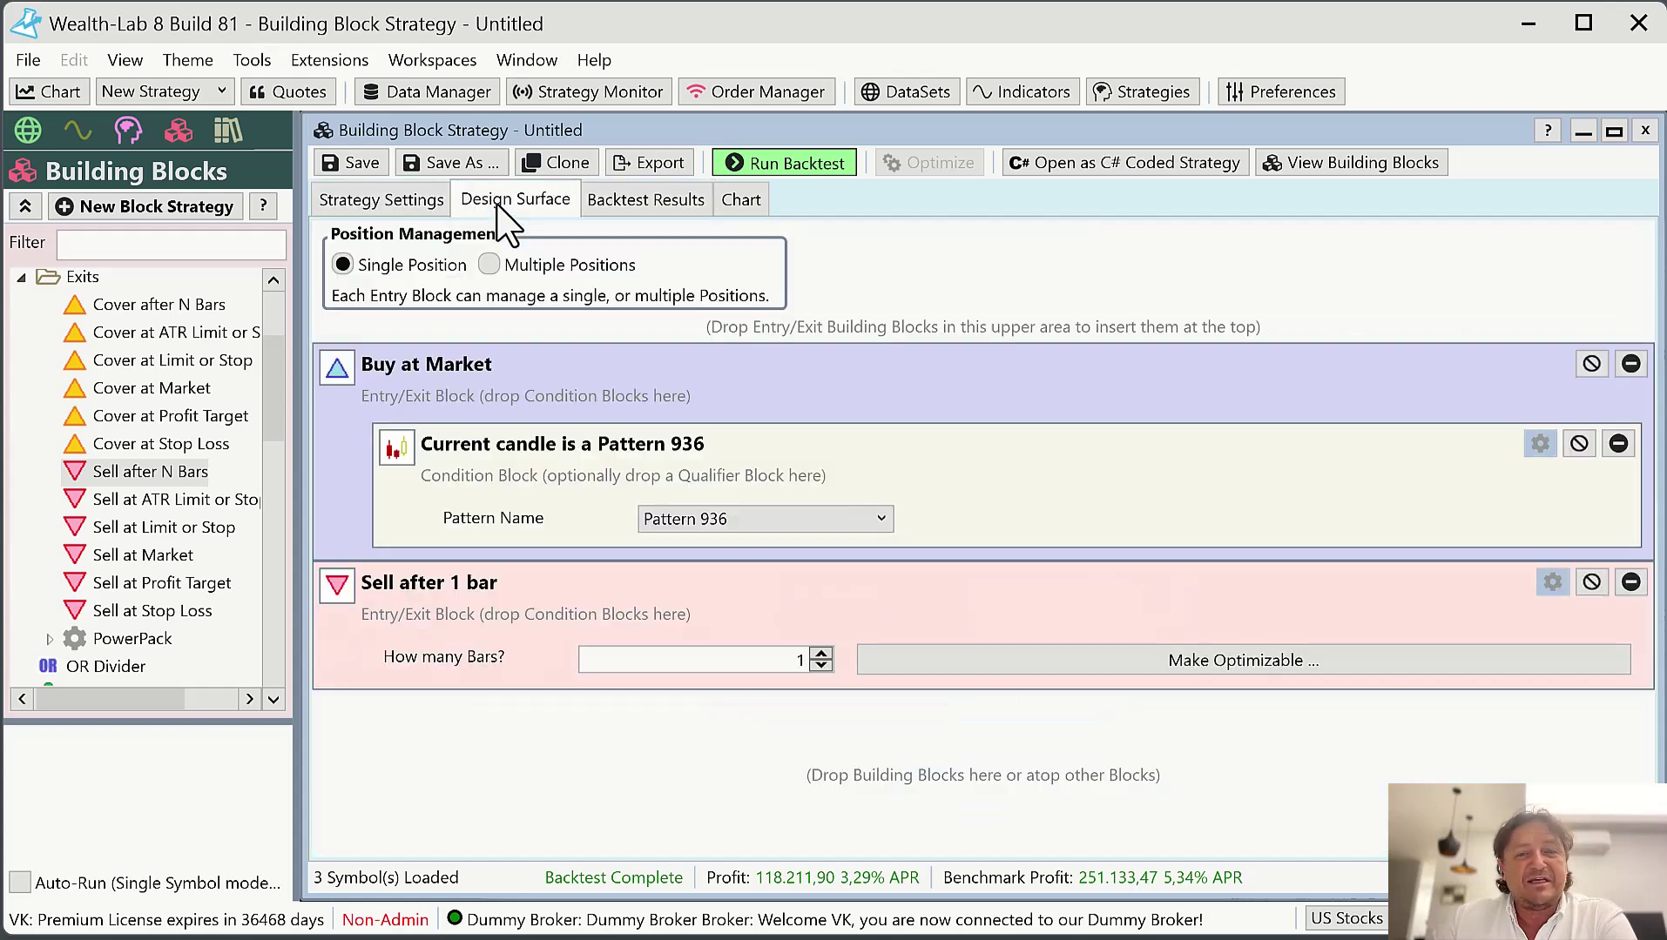
# Change the Sell after N Bars exit to 5 bars and reopen the equity curve
pyautogui.doubleClick(821, 656)
pyautogui.click(821, 656)
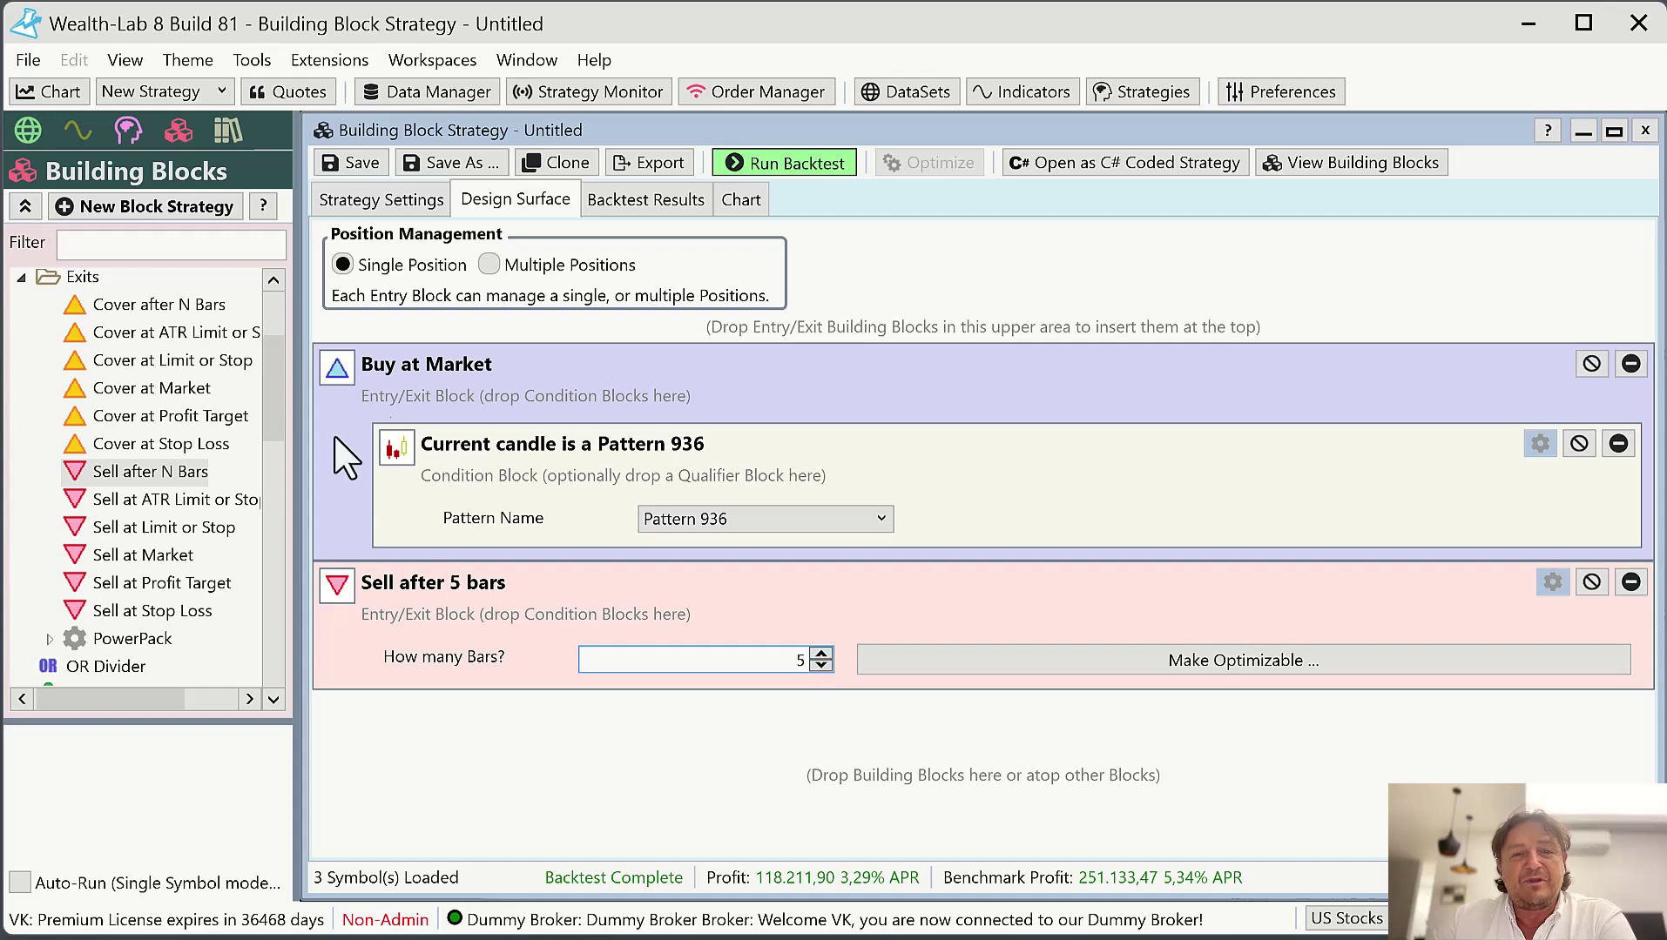
pyautogui.click(646, 204)
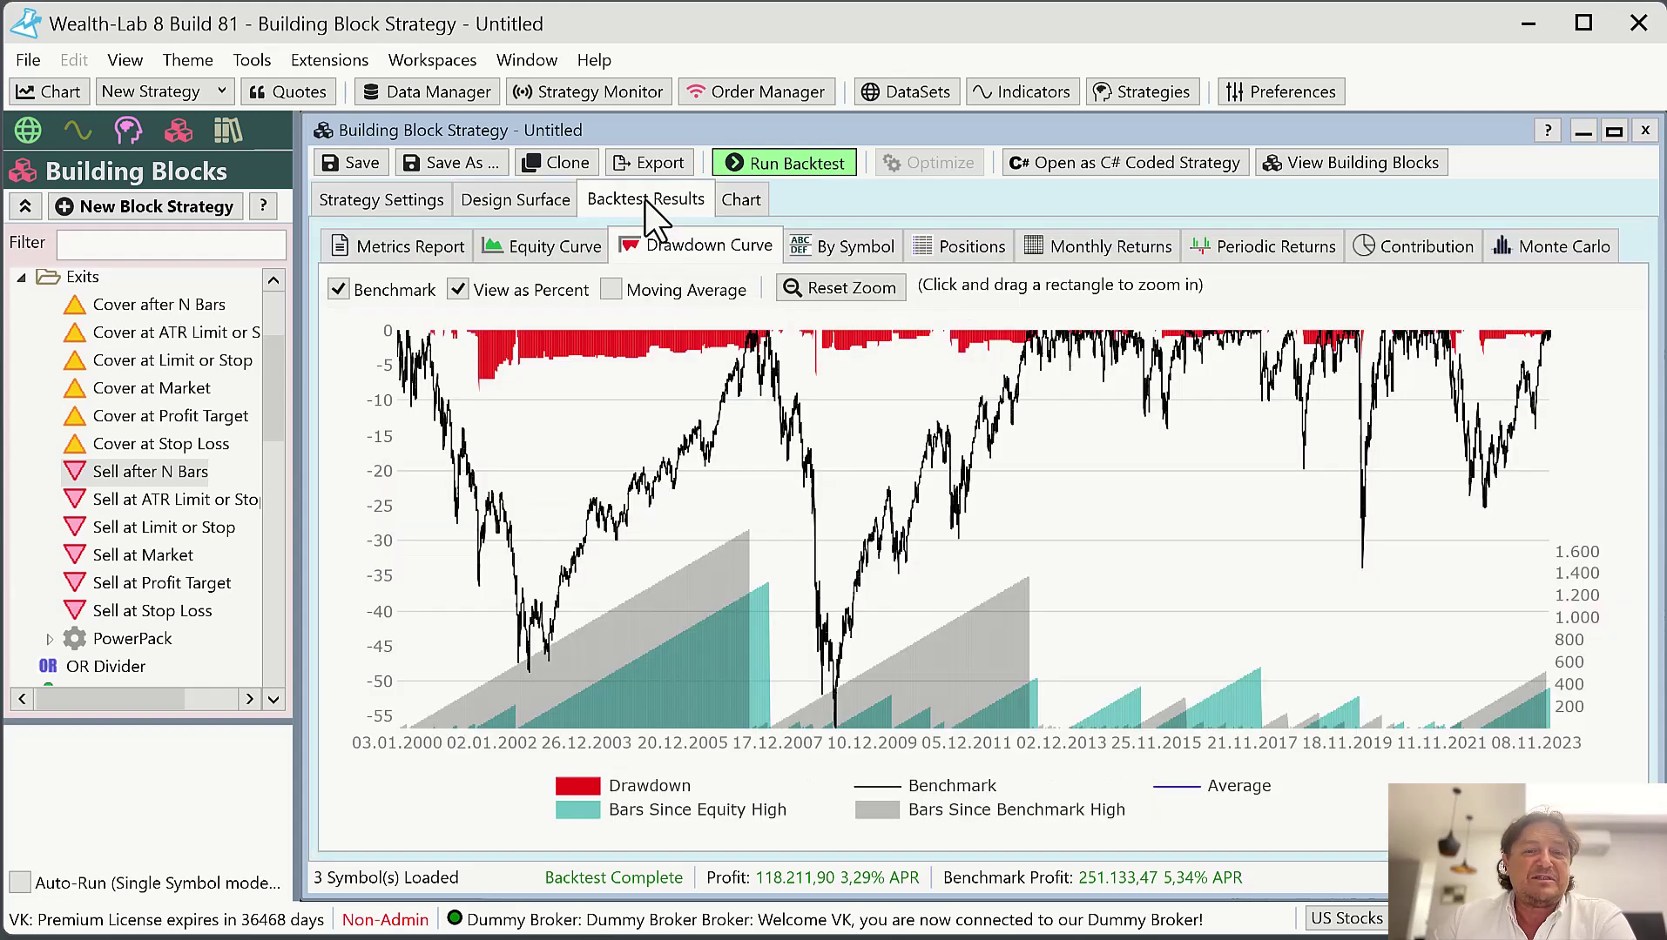
pyautogui.click(555, 250)
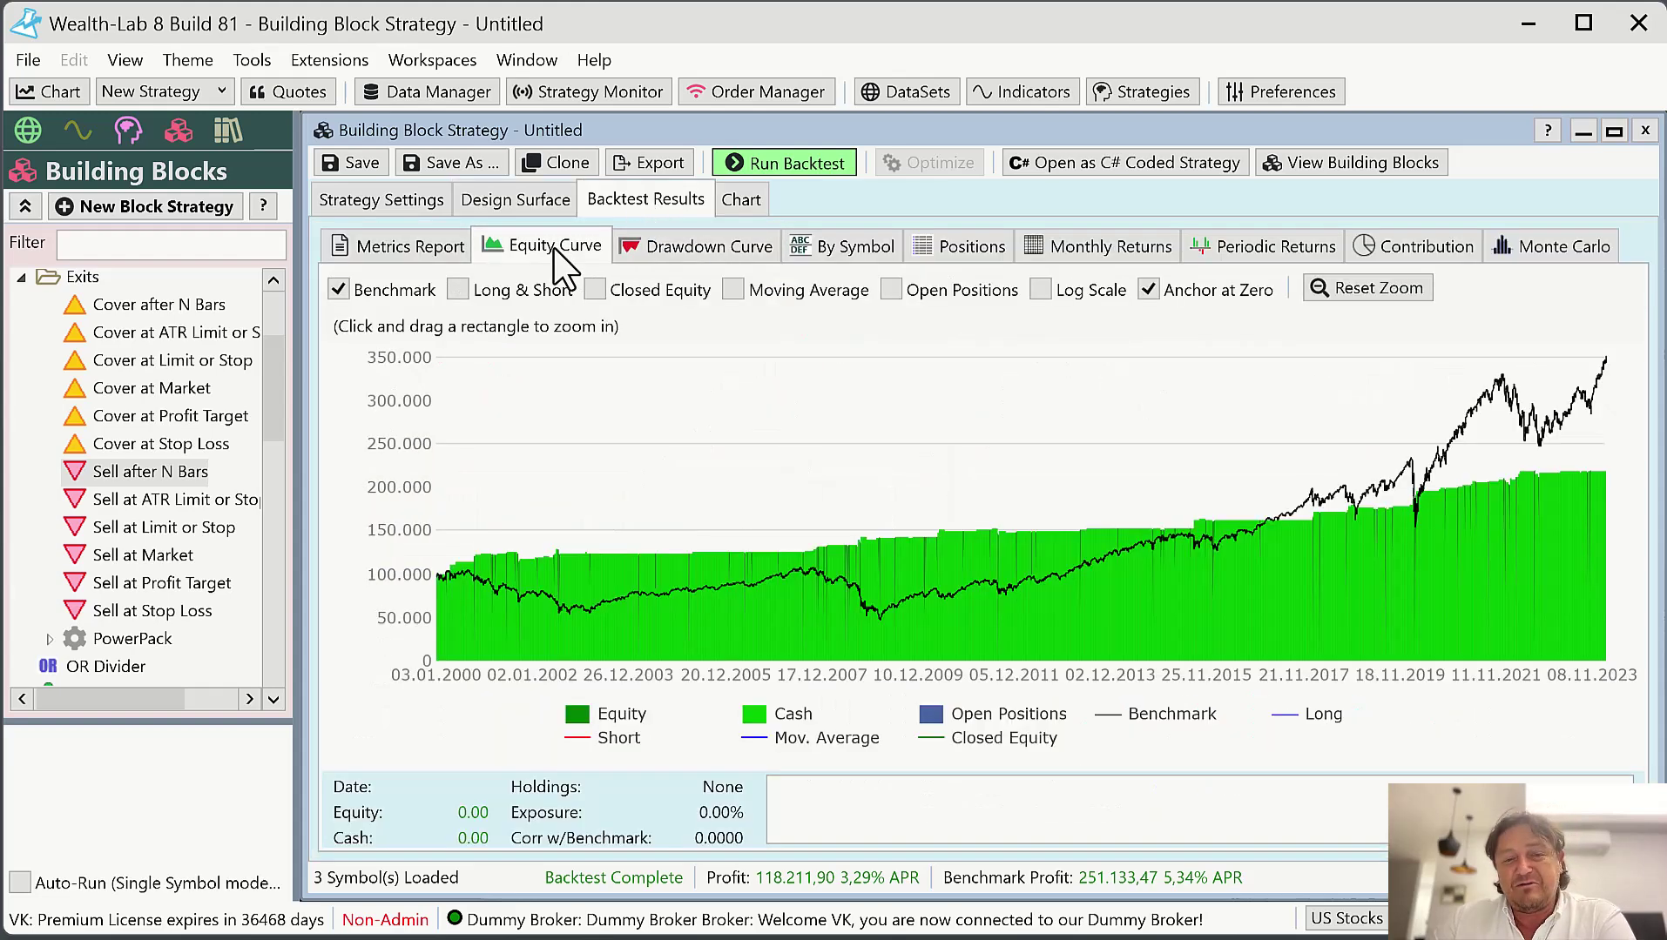
# Rerun the backtest with the 5-bar exit, earning $264,854.35 at 5.51% APR
pyautogui.click(797, 166)
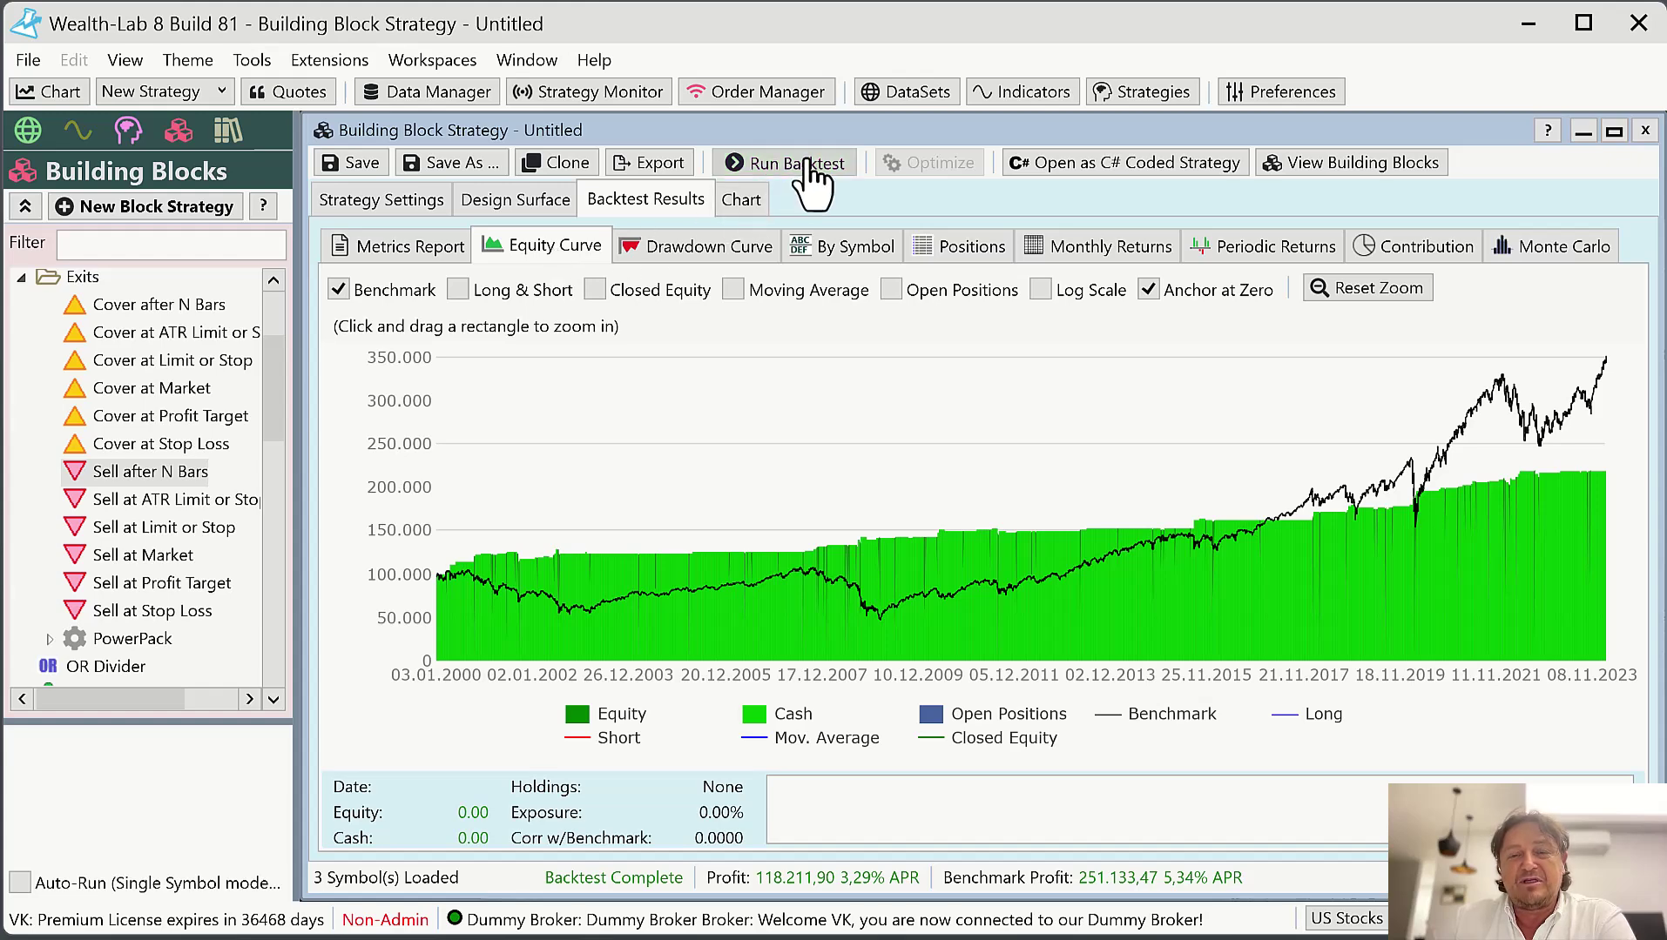
pyautogui.click(805, 166)
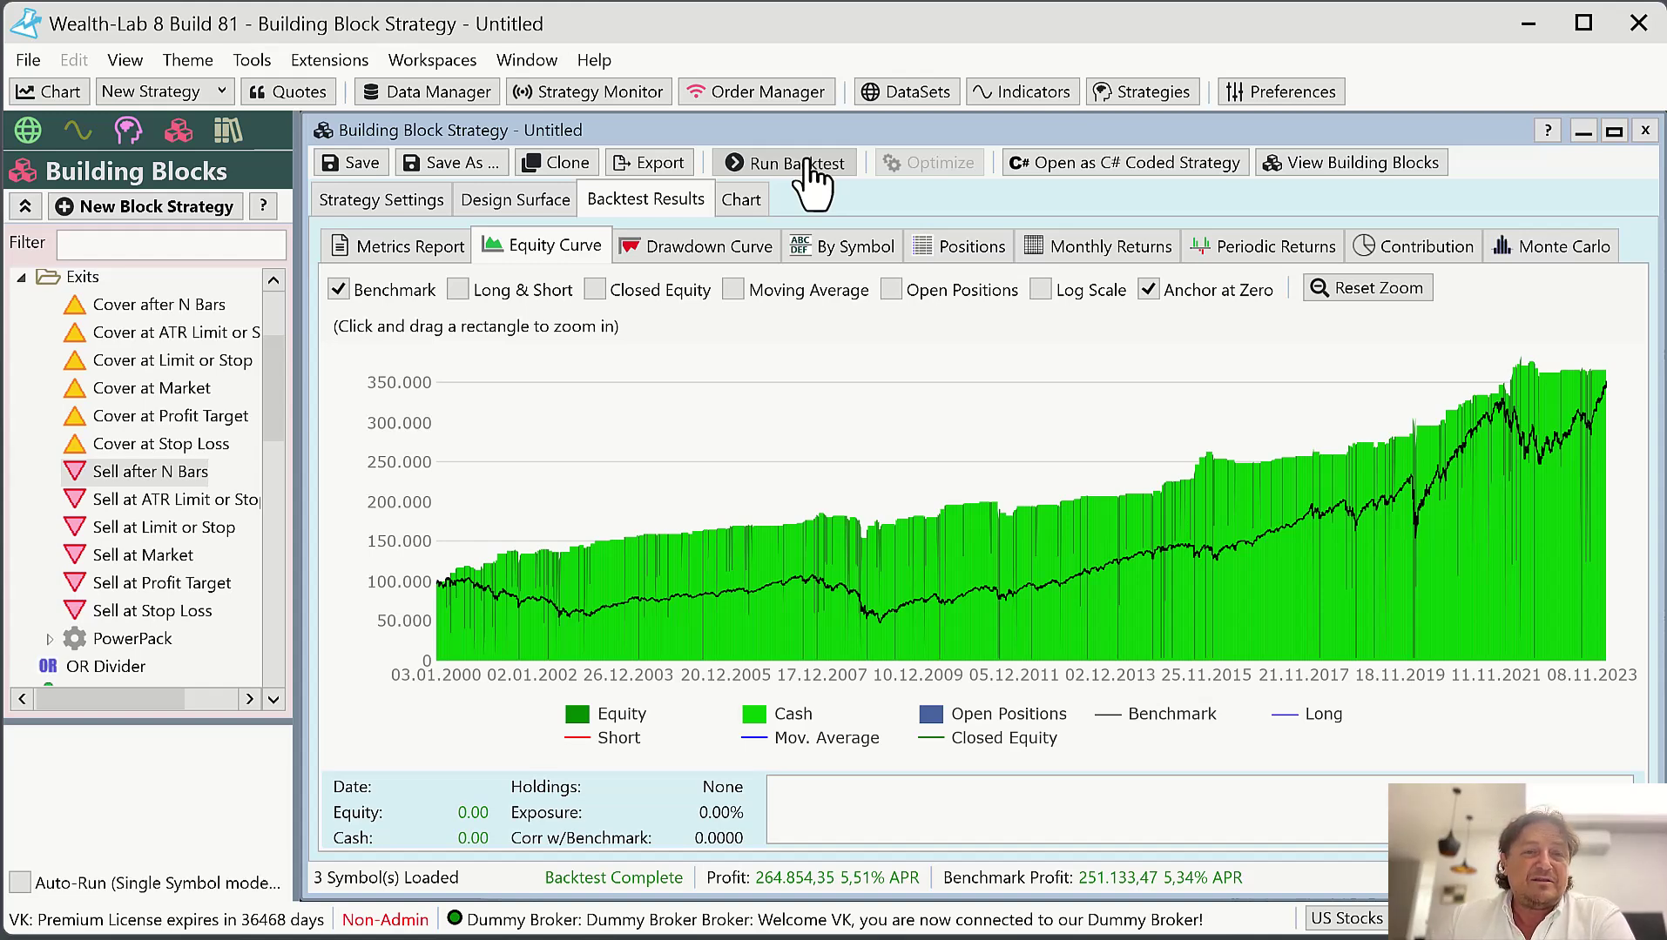
pyautogui.click(373, 250)
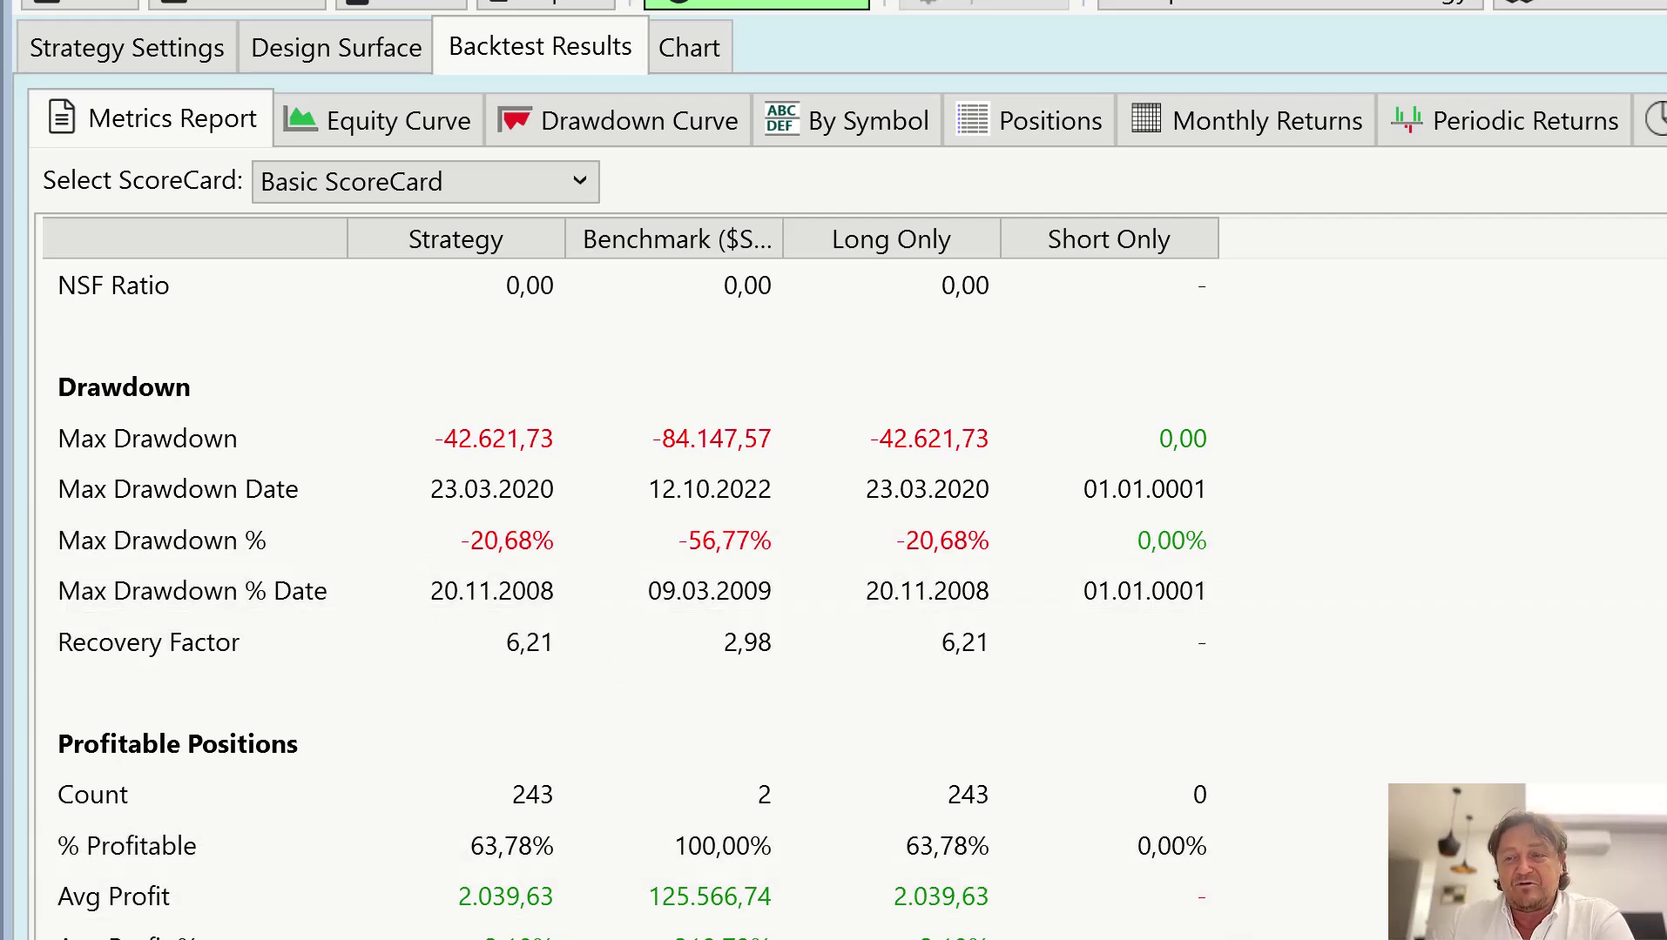
pyautogui.scroll(2, 624, 586)
pyautogui.scroll(1, 626, 586)
pyautogui.scroll(2, 626, 586)
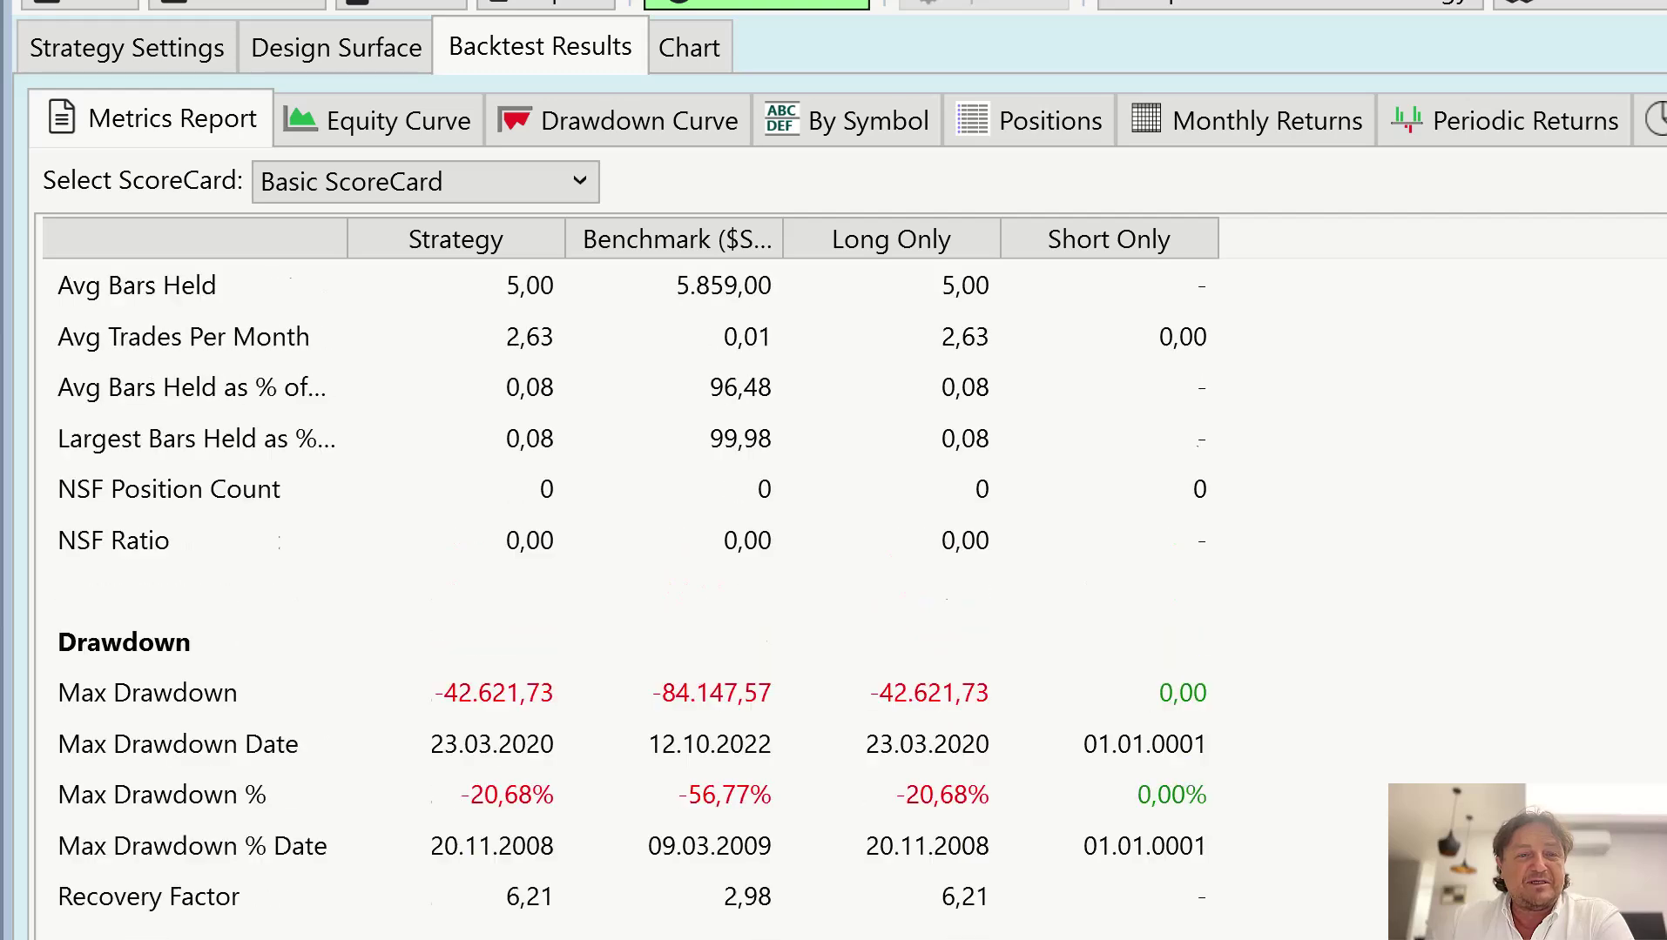
pyautogui.scroll(3, 625, 586)
pyautogui.scroll(2, 625, 586)
pyautogui.scroll(1, 626, 586)
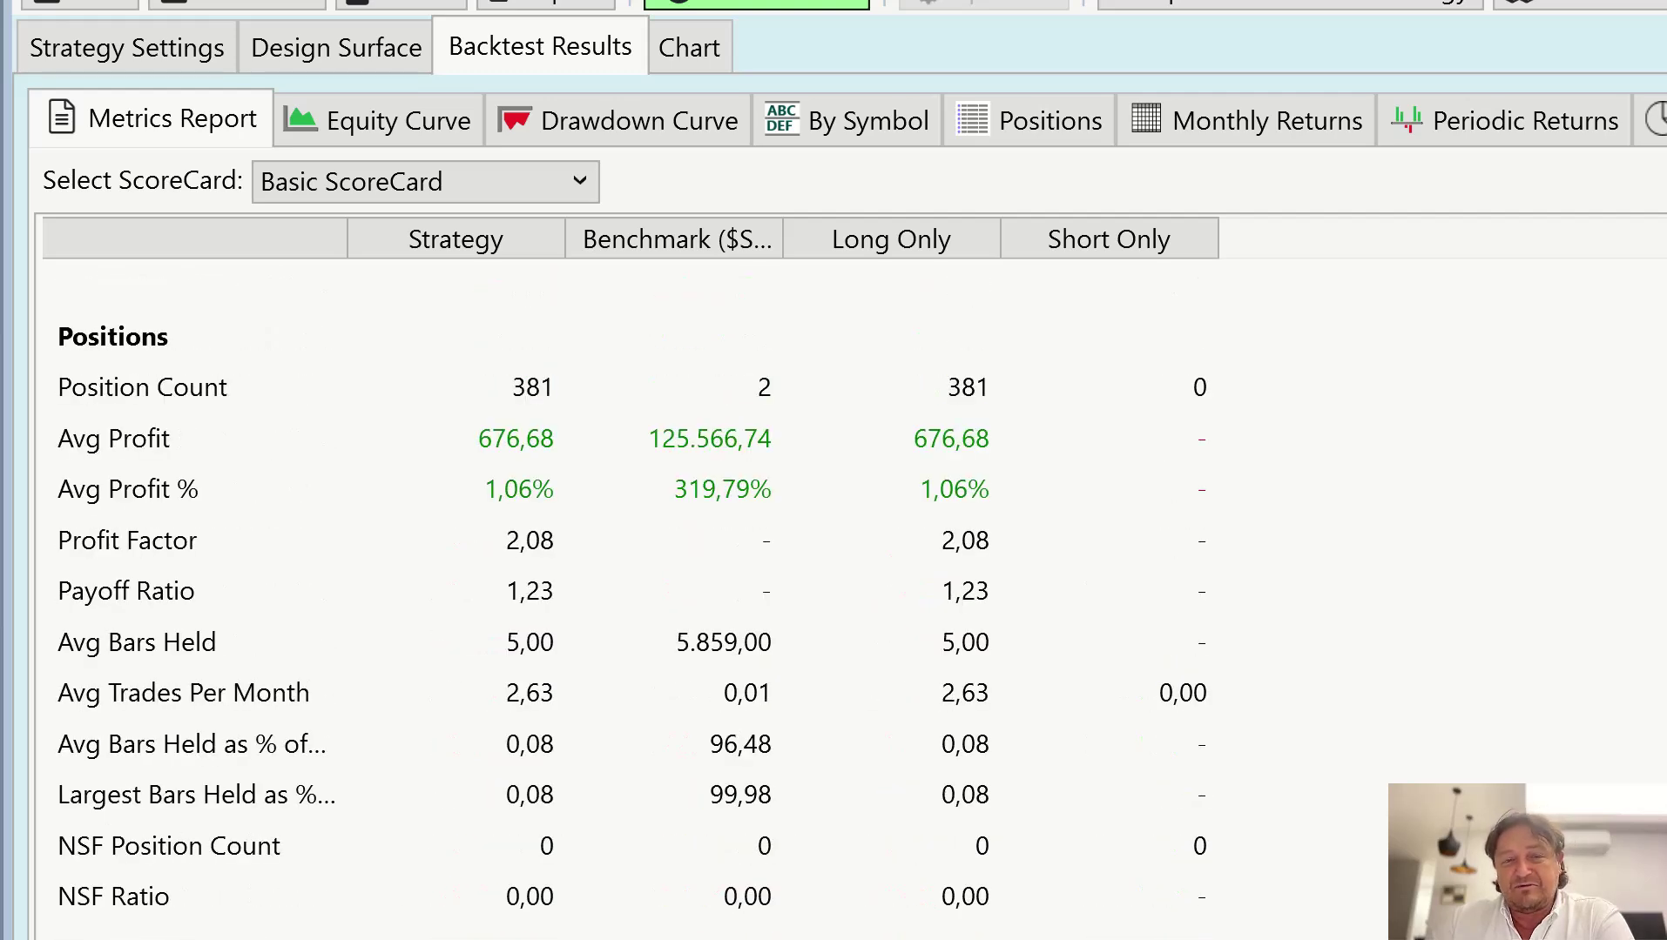
pyautogui.scroll(1, 624, 586)
pyautogui.scroll(2, 625, 586)
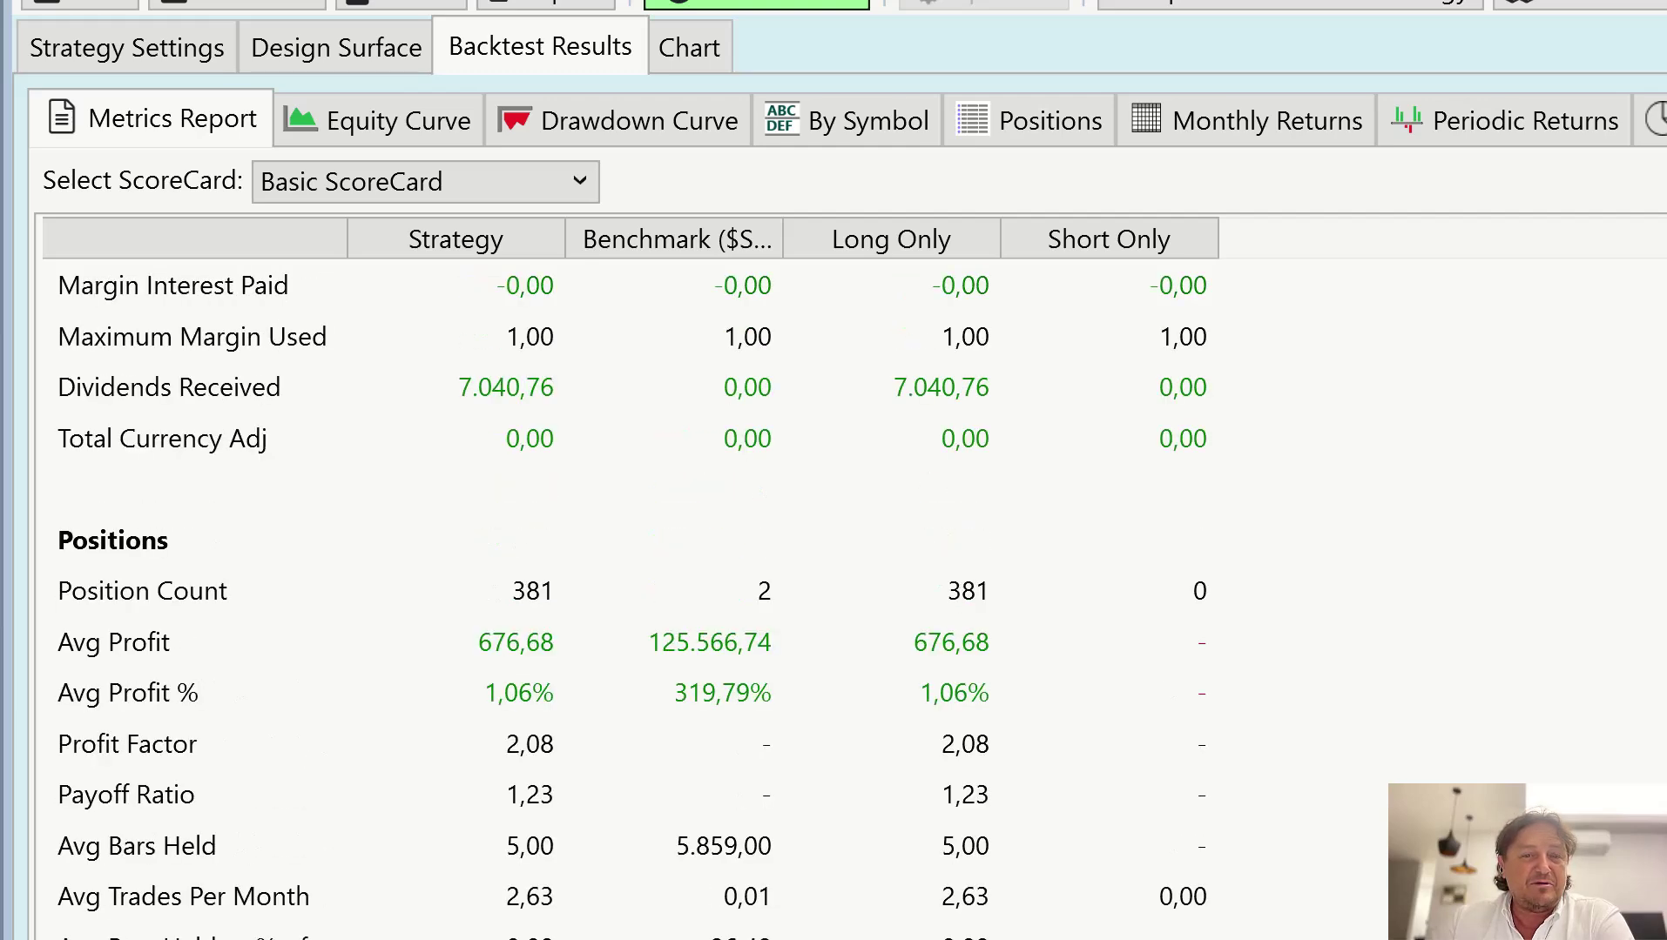
pyautogui.scroll(1, 627, 587)
pyautogui.scroll(3, 625, 587)
pyautogui.scroll(2, 625, 587)
pyautogui.scroll(2, 626, 586)
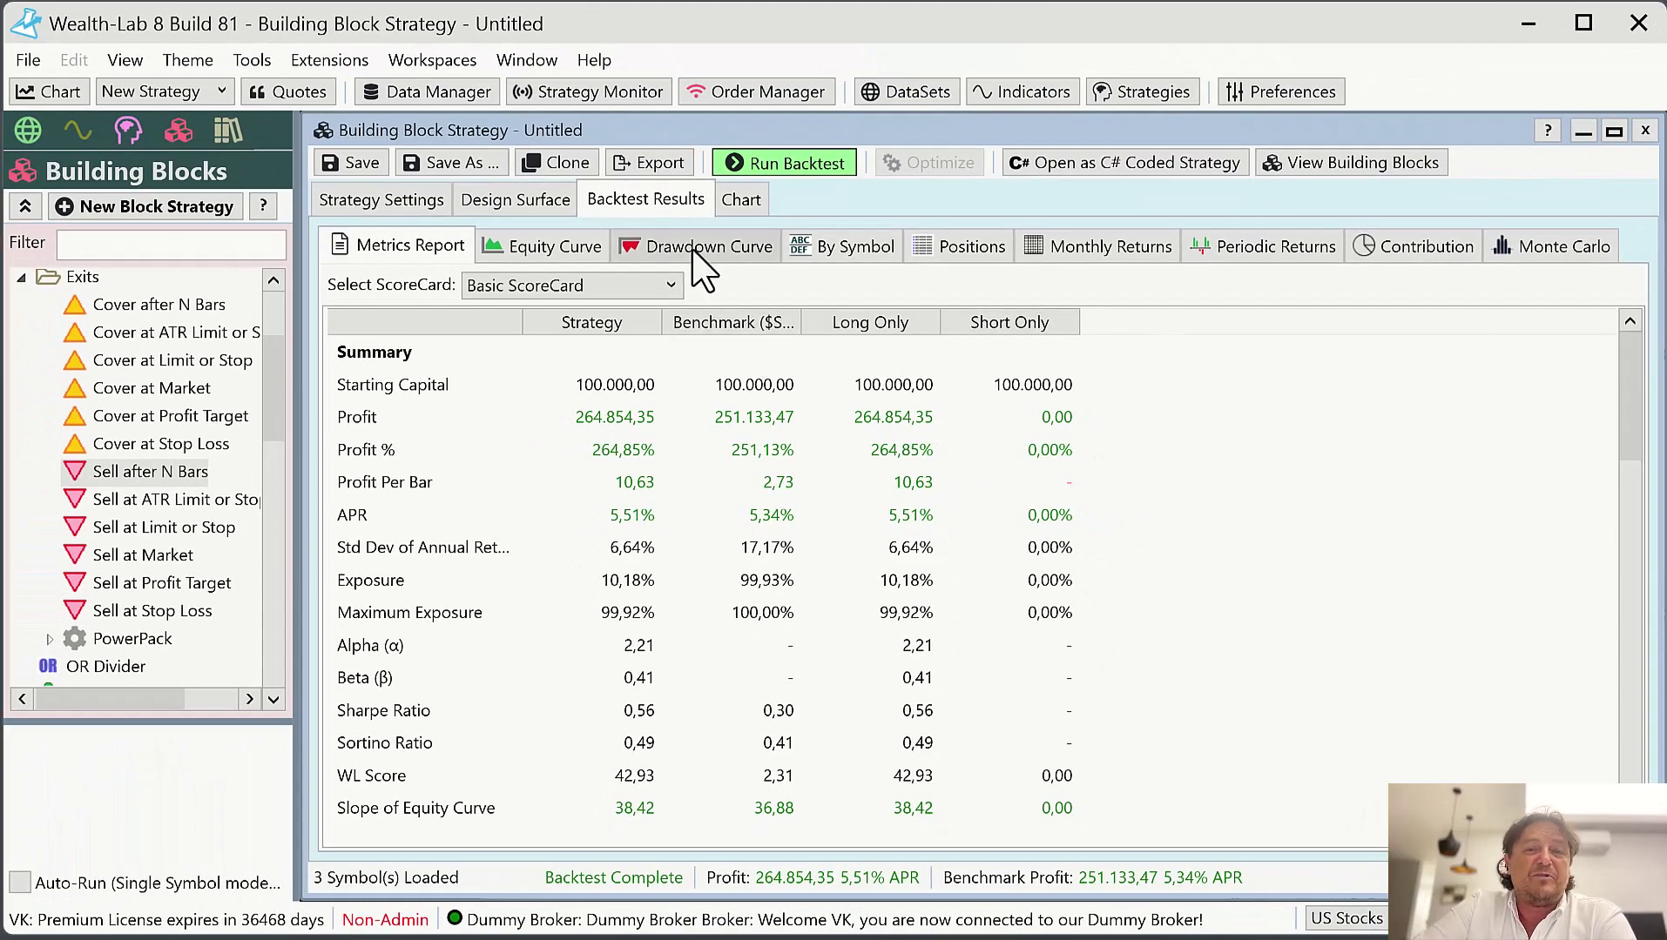
# Glance at the 5-bar backtest's drawdown chart, then display its equity curve
pyautogui.click(704, 254)
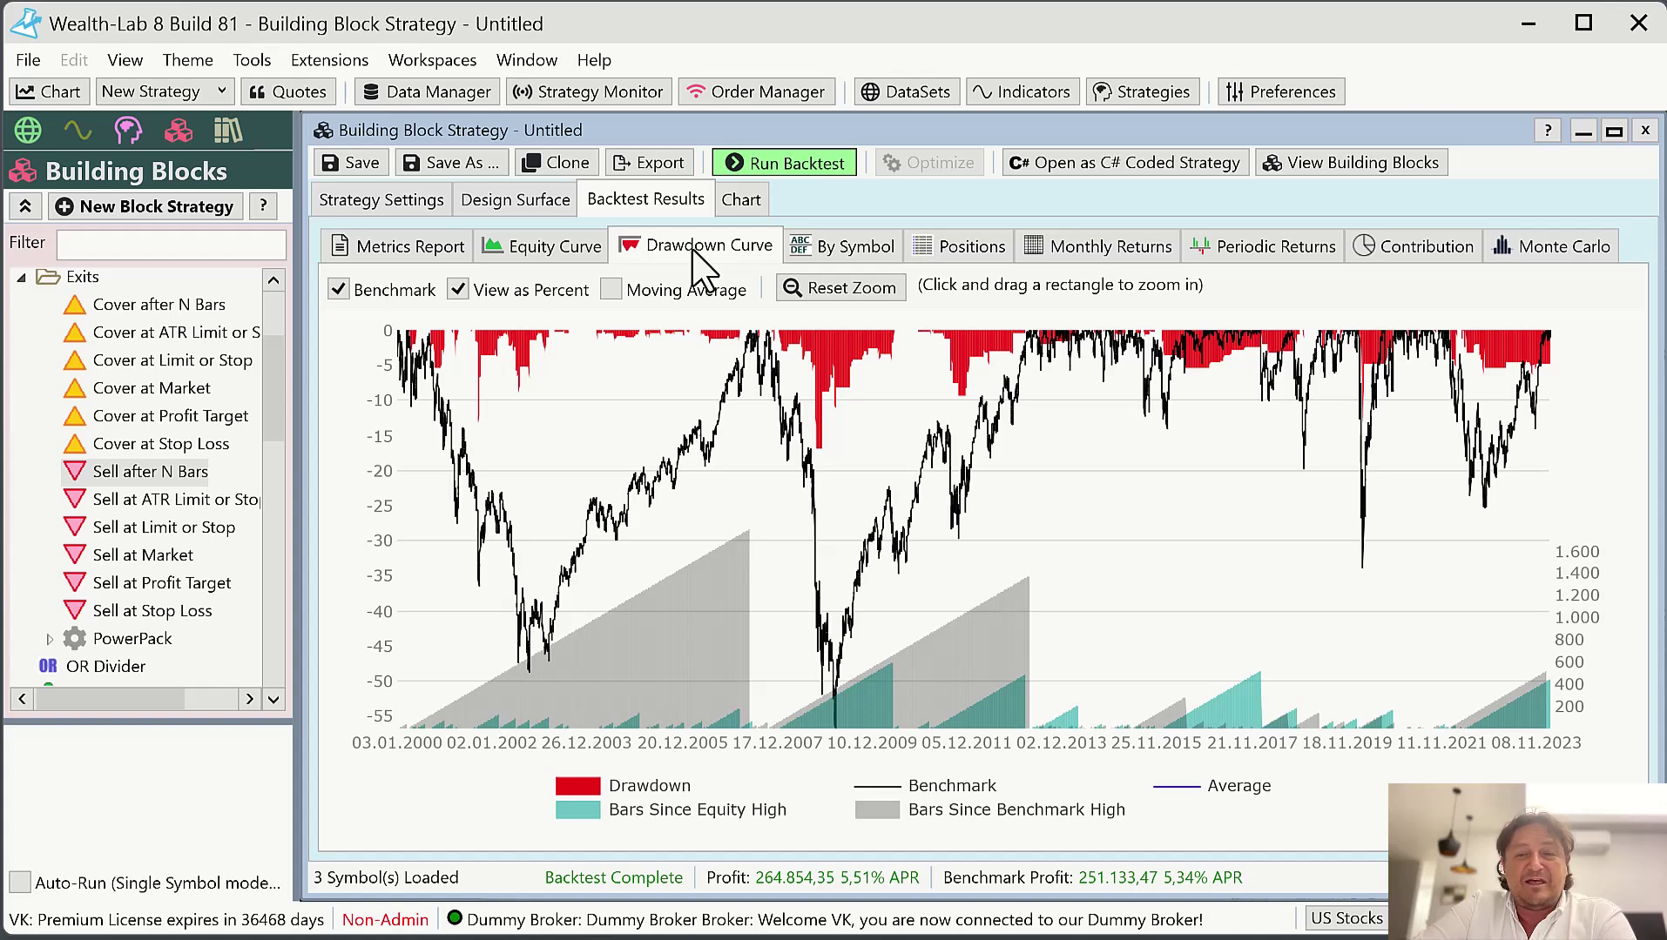
pyautogui.click(539, 270)
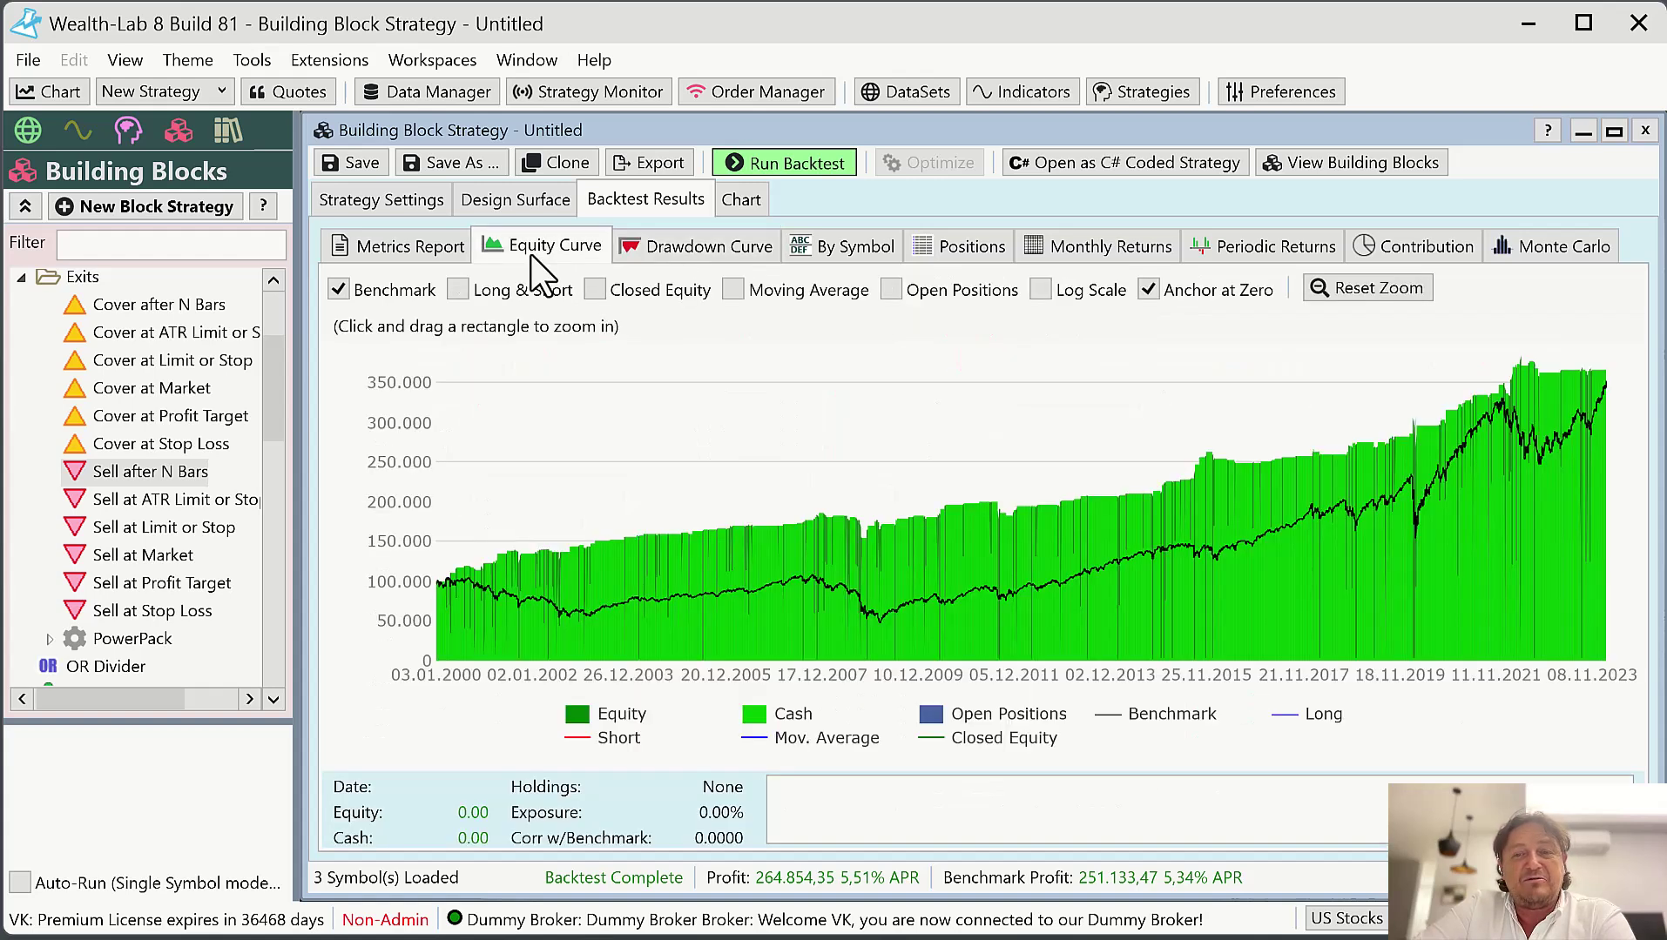